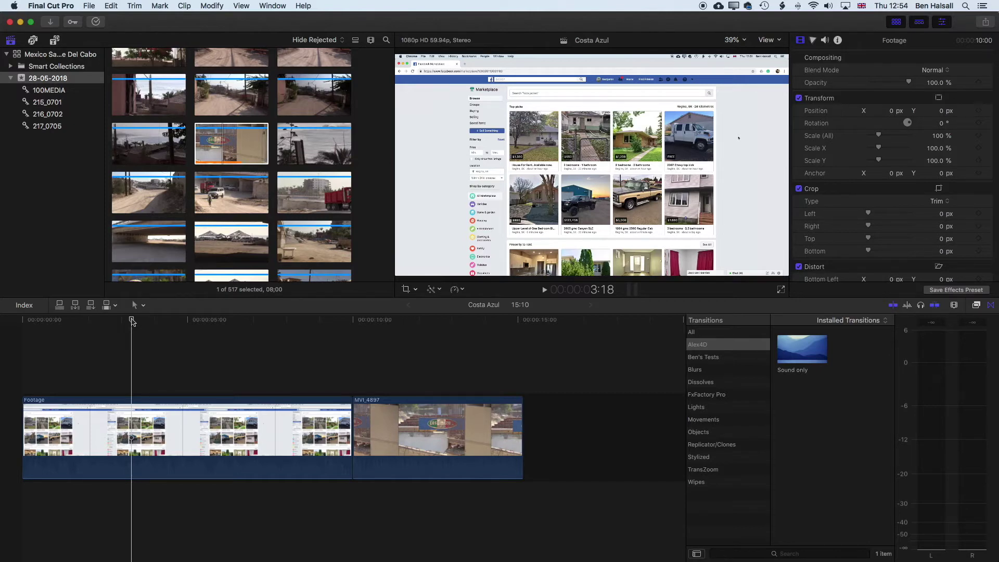
# Scrub through the footage to the Costa Azul shot, then back to the Facebook Marketplace frame.
pyautogui.moveTo(132, 321); pyautogui.dragTo(182, 324)
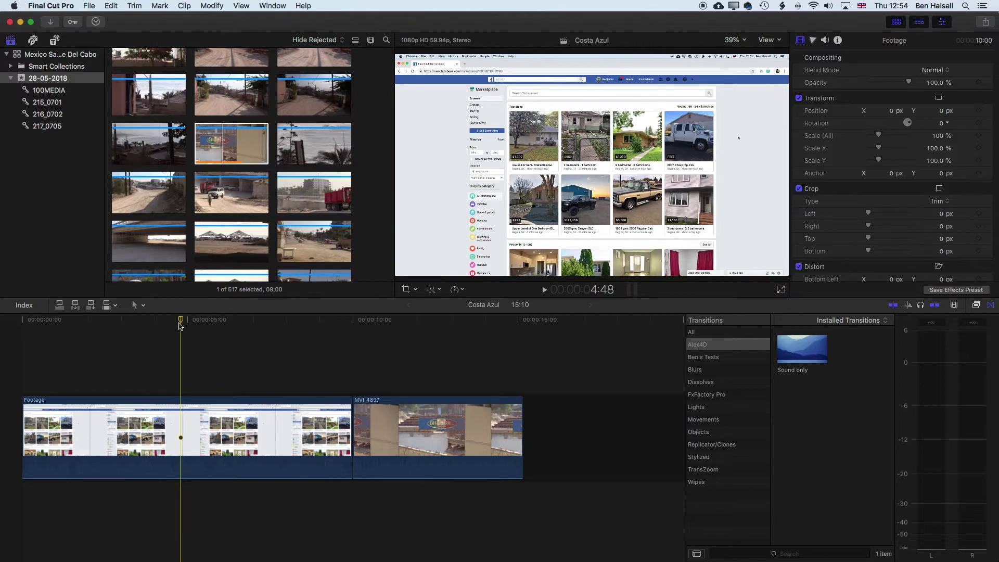
pyautogui.moveTo(323, 322); pyautogui.dragTo(441, 323)
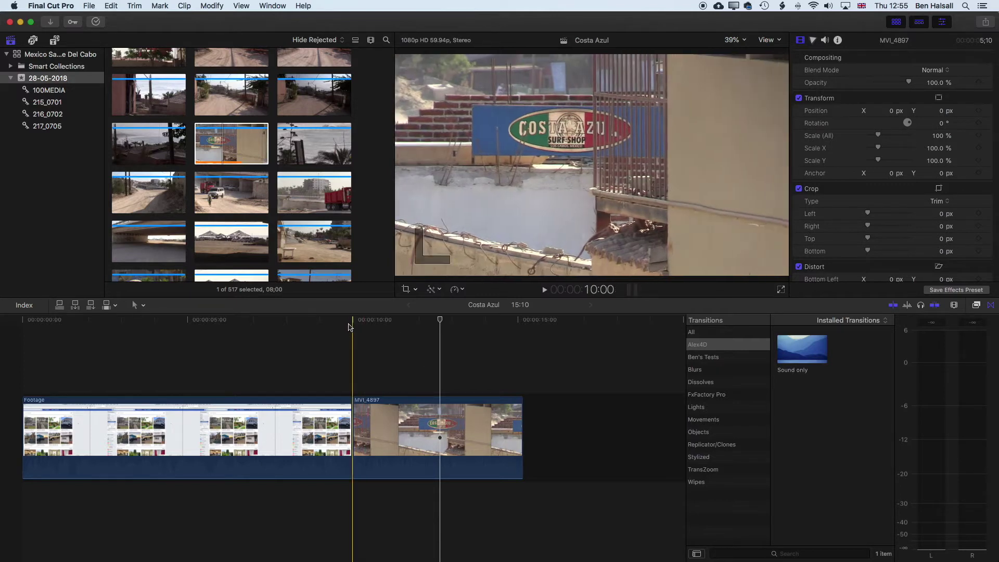
pyautogui.moveTo(350, 322); pyautogui.dragTo(219, 323)
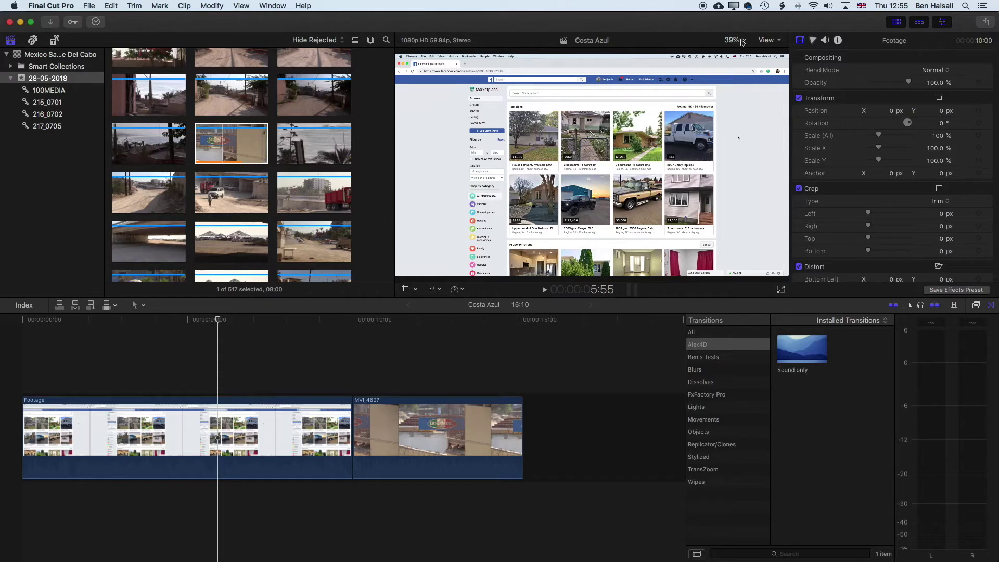
# Magnify the viewer to 200% and pan to the $950 house listing.
pyautogui.click(737, 40)
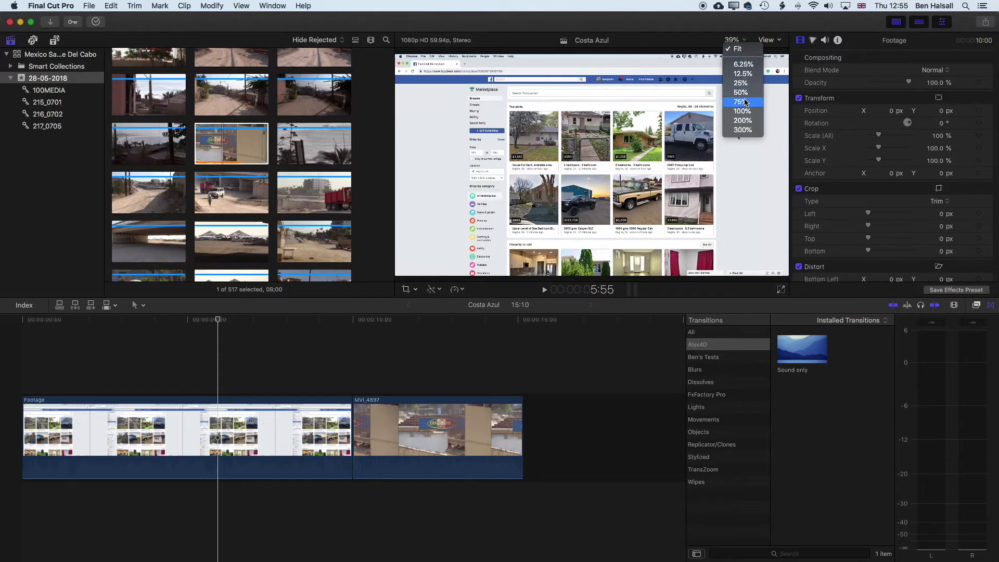
pyautogui.click(743, 121)
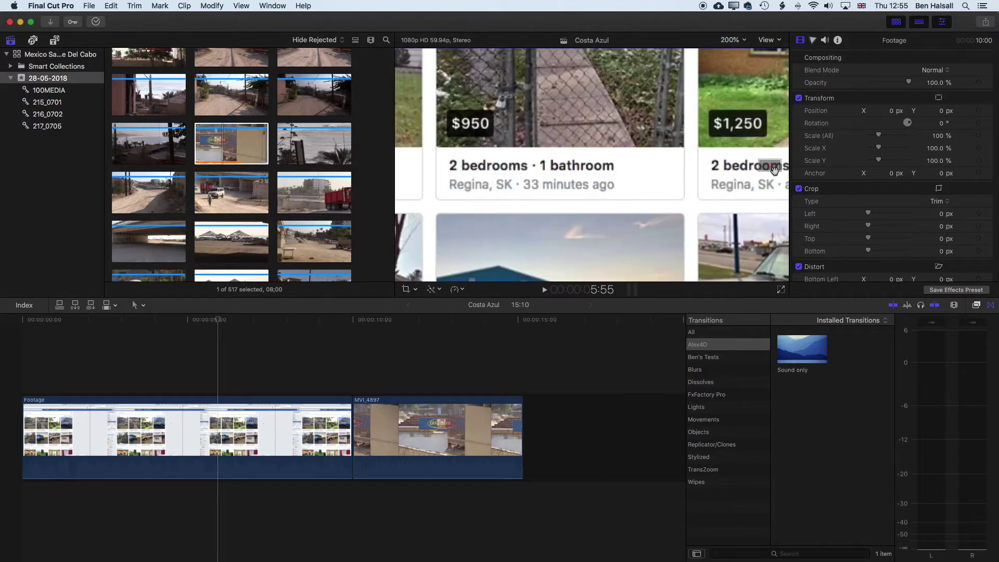
pyautogui.moveTo(778, 163); pyautogui.dragTo(772, 160)
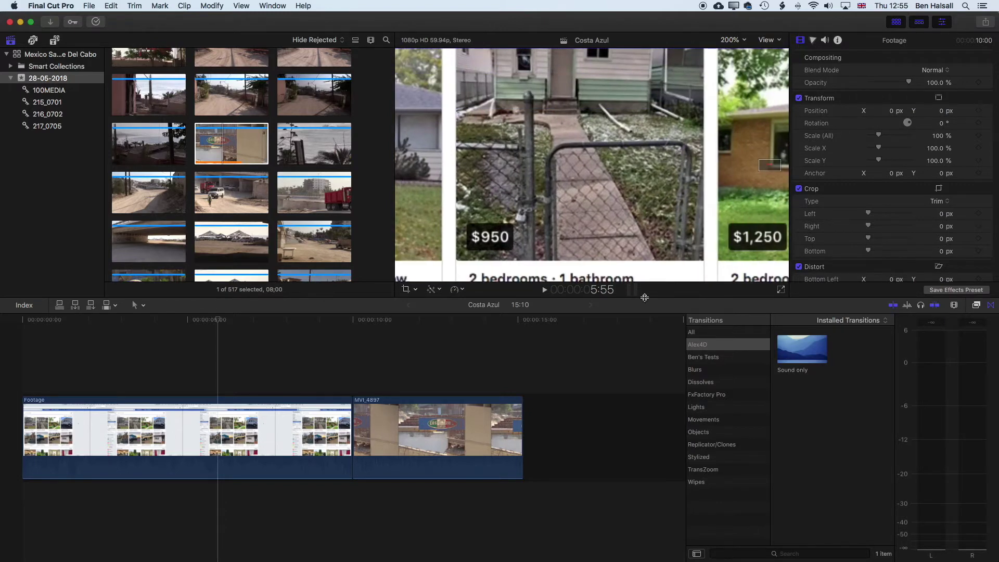
# Make the viewer taller and the timeline shorter, then fit the whole frame in view.
pyautogui.moveTo(643, 299); pyautogui.dragTo(653, 421)
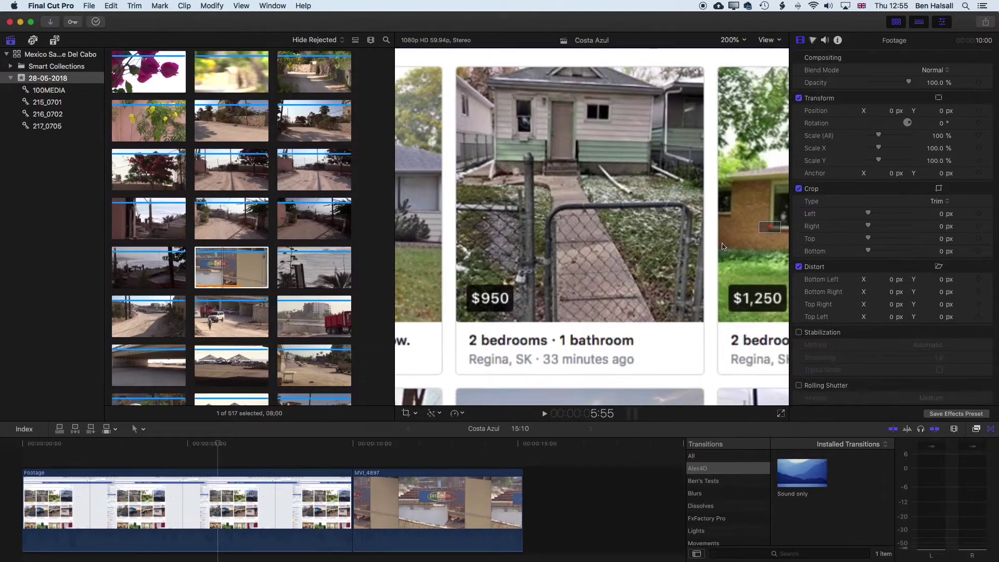
pyautogui.moveTo(770, 227); pyautogui.dragTo(769, 226)
pyautogui.click(733, 40)
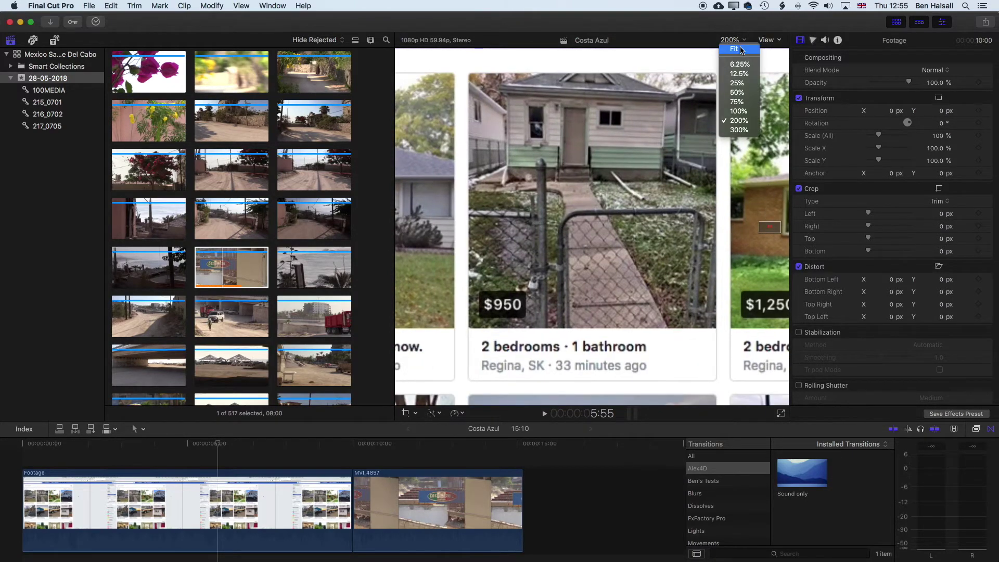
pyautogui.click(742, 50)
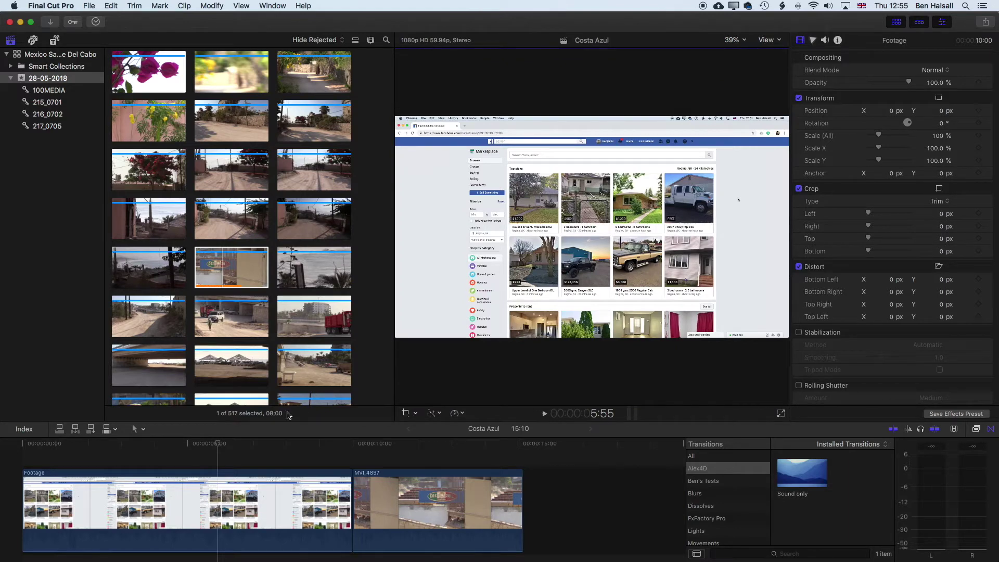
# Drag the Gaussian effect from the Blur category onto the selected Footage clip.
pyautogui.click(253, 490)
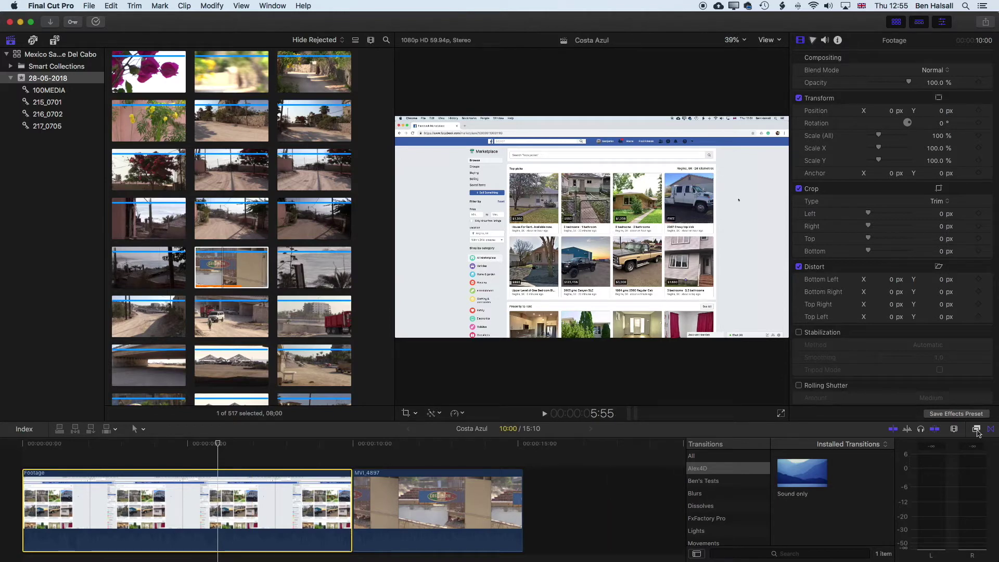
pyautogui.click(977, 431)
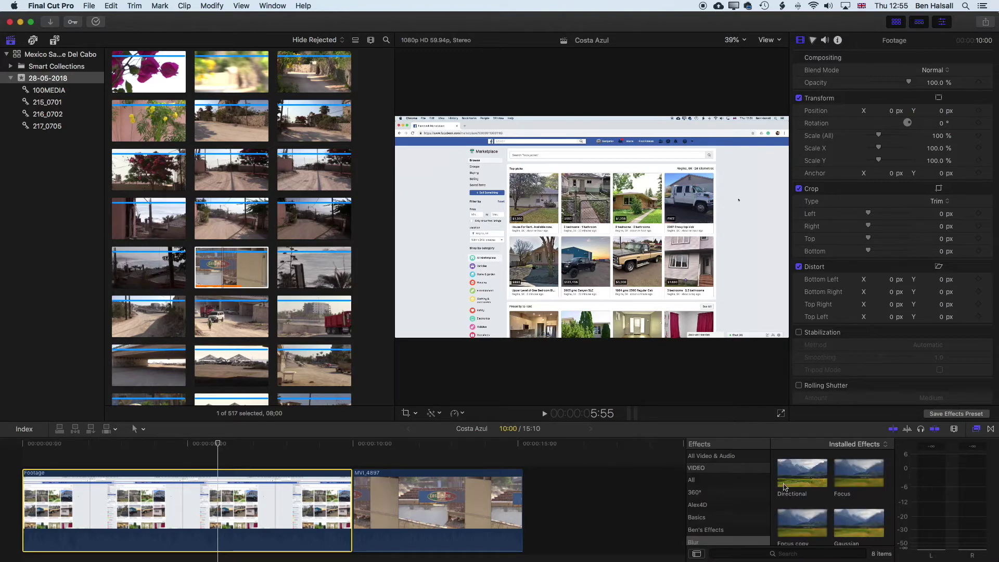
pyautogui.scroll(-1, 706, 473)
pyautogui.scroll(-1, 706, 472)
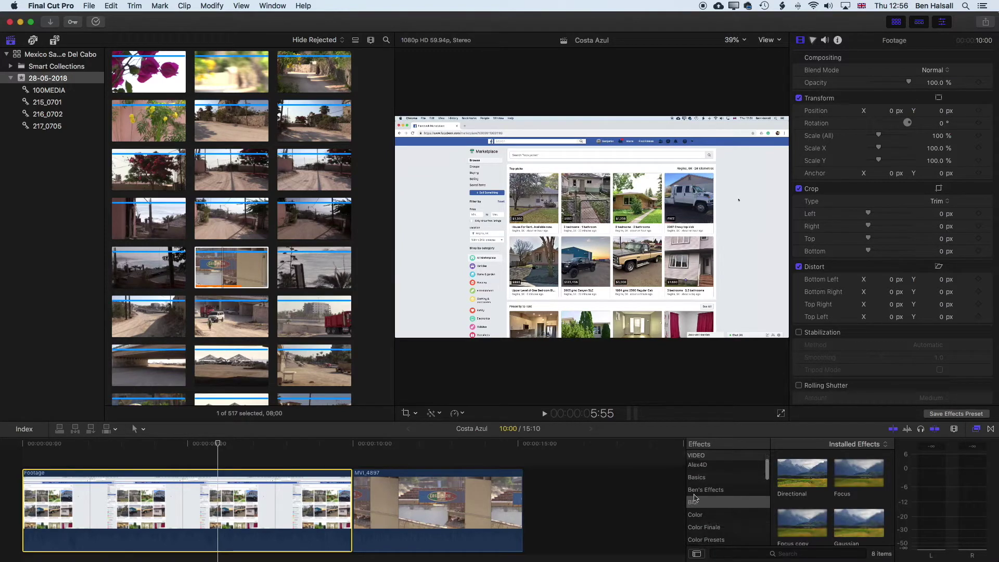
pyautogui.click(707, 503)
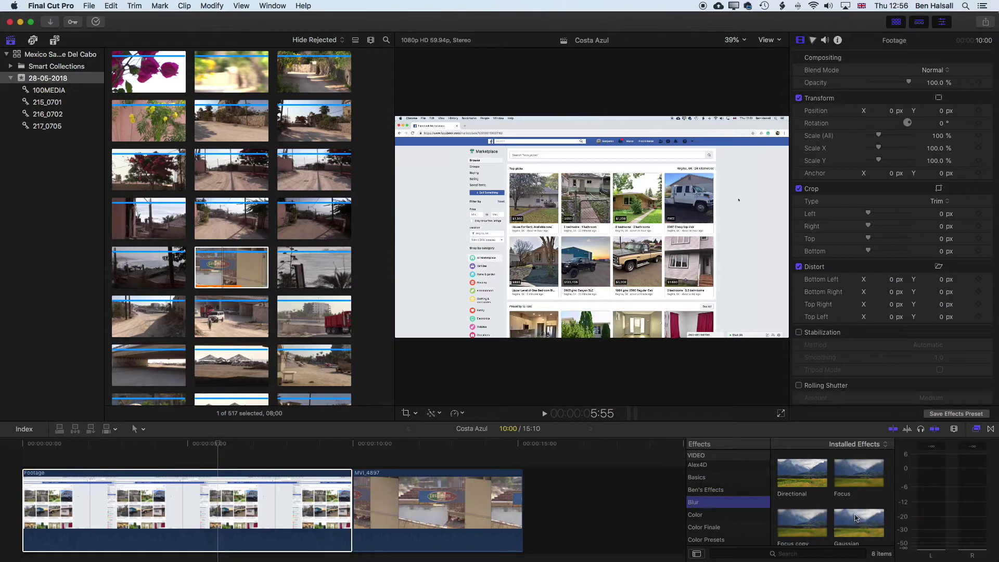
pyautogui.scroll(-2, 856, 498)
pyautogui.click(849, 514)
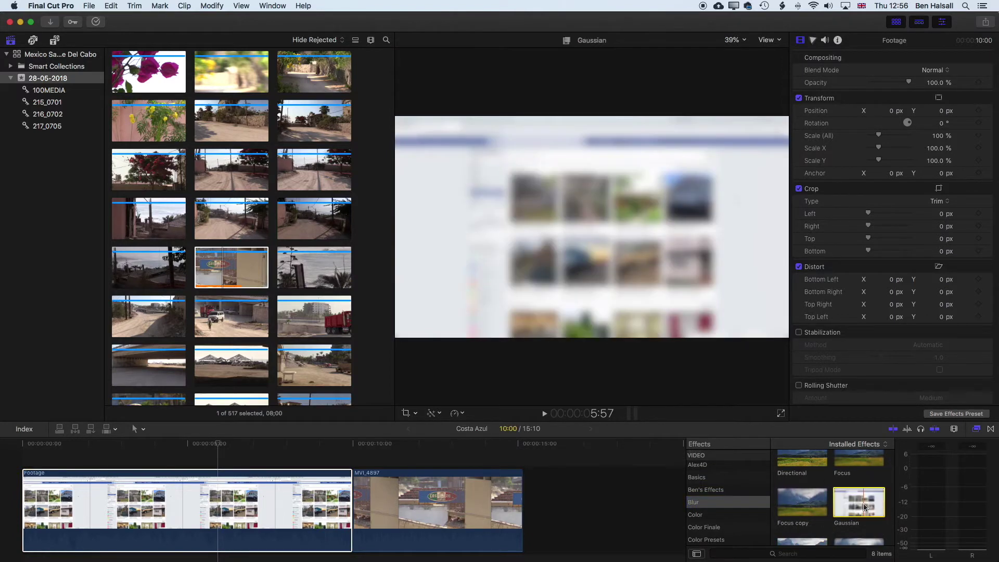
pyautogui.moveTo(863, 507); pyautogui.dragTo(171, 504)
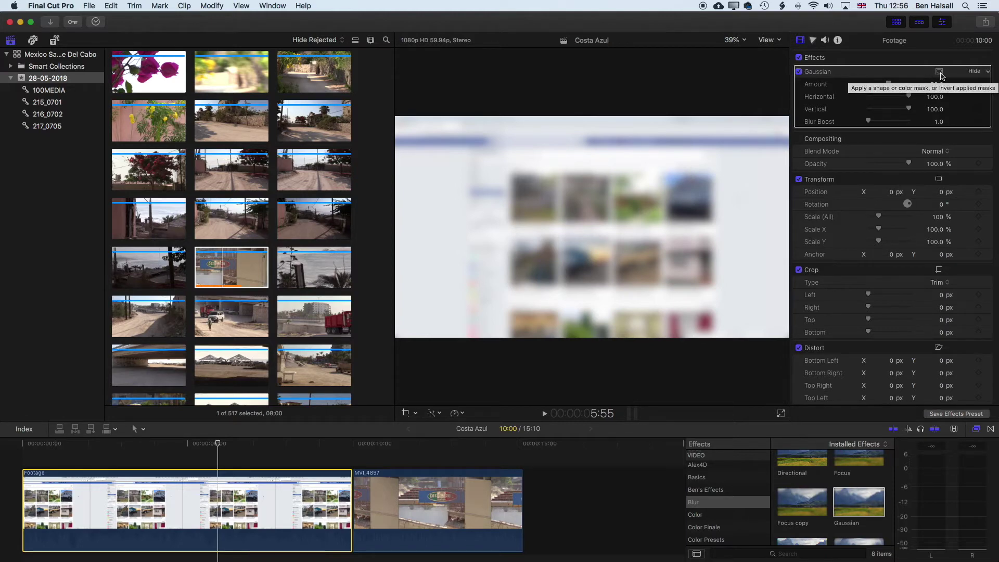
# Look over the workspace panel options and dismiss them without changes.
pyautogui.click(273, 6)
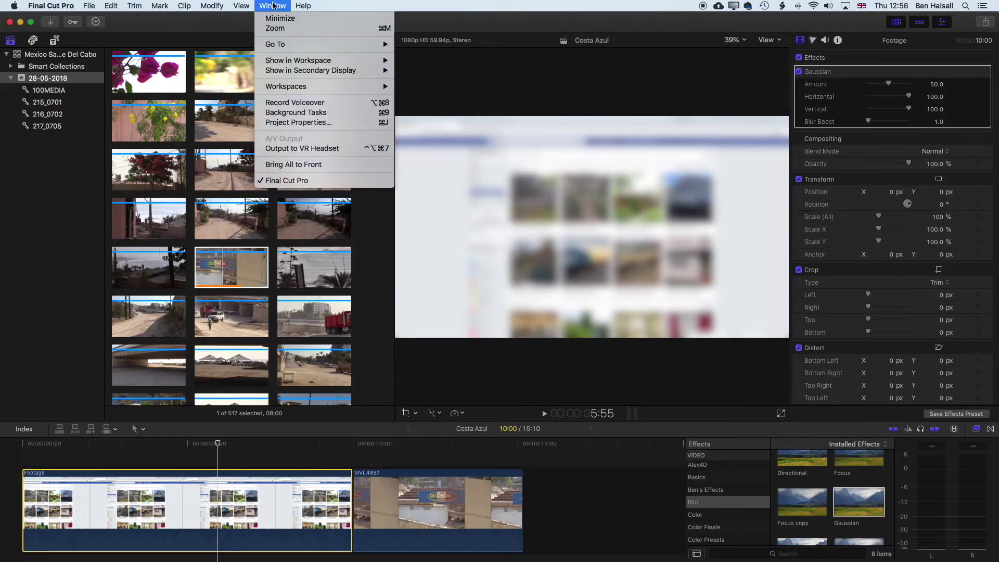
pyautogui.moveTo(290, 65)
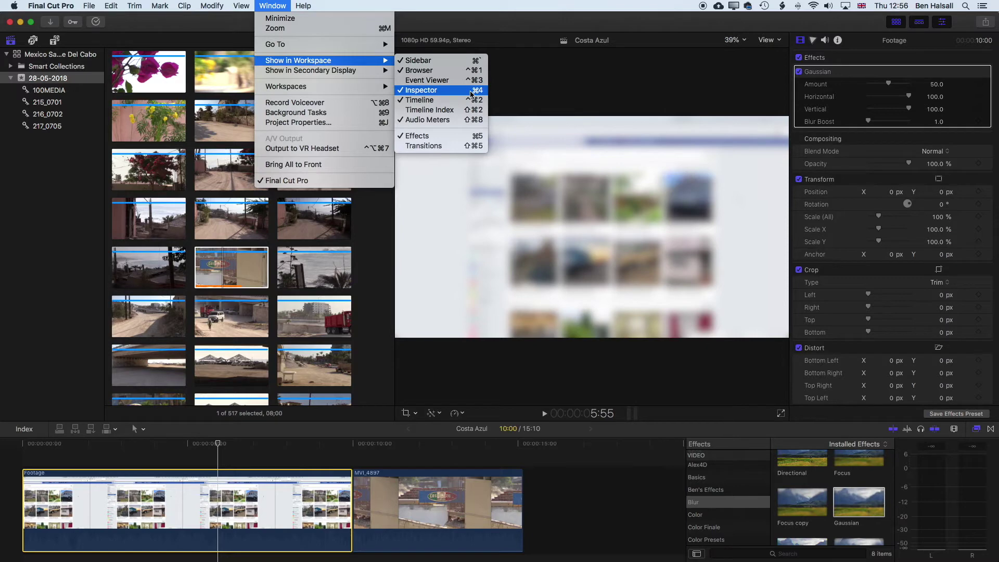
pyautogui.click(534, 5)
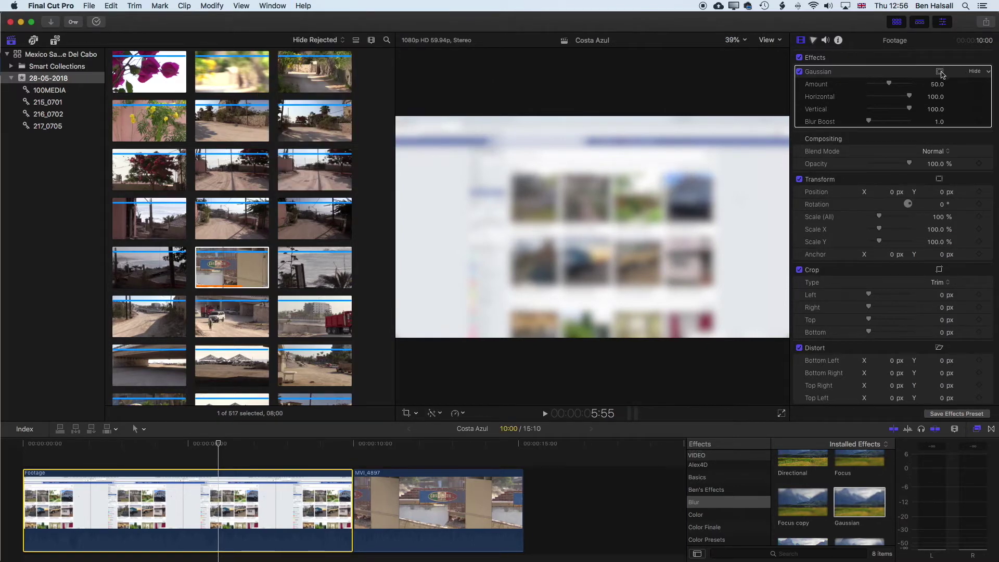
# Add a shape mask to the Gaussian blur, make it rectangular and tighten its feather.
pyautogui.click(939, 71)
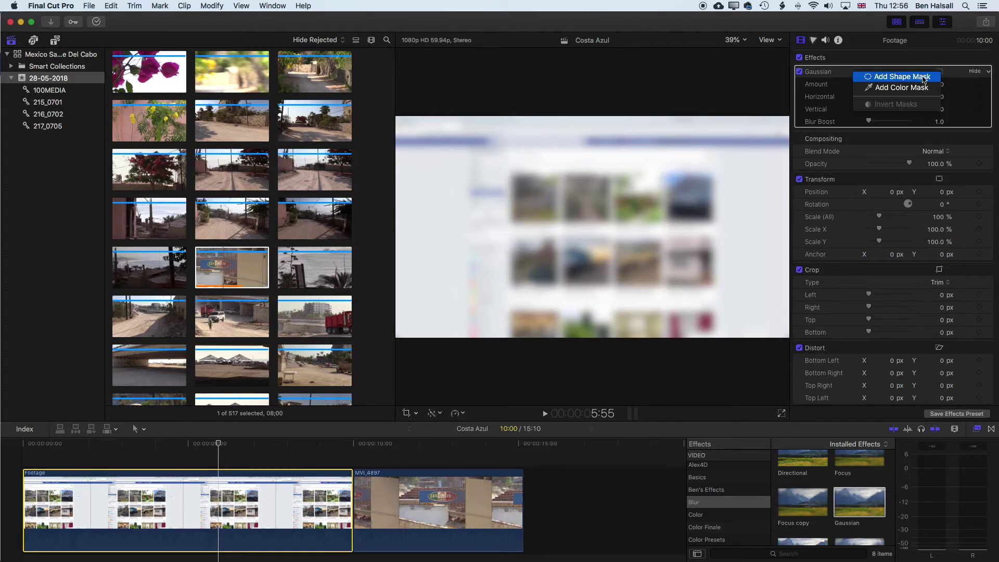
pyautogui.click(902, 77)
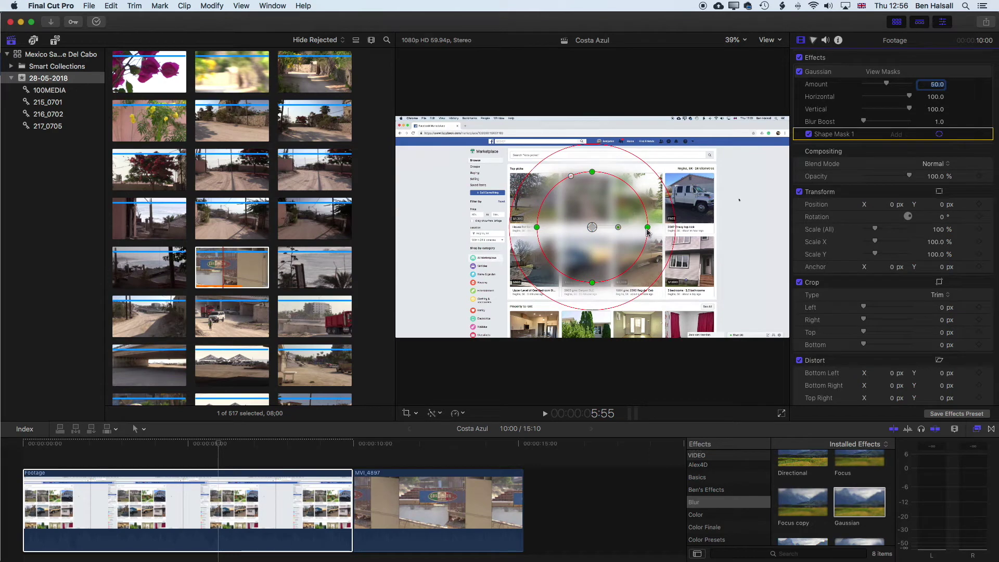
pyautogui.moveTo(648, 227); pyautogui.dragTo(659, 229)
pyautogui.moveTo(592, 172); pyautogui.dragTo(593, 181)
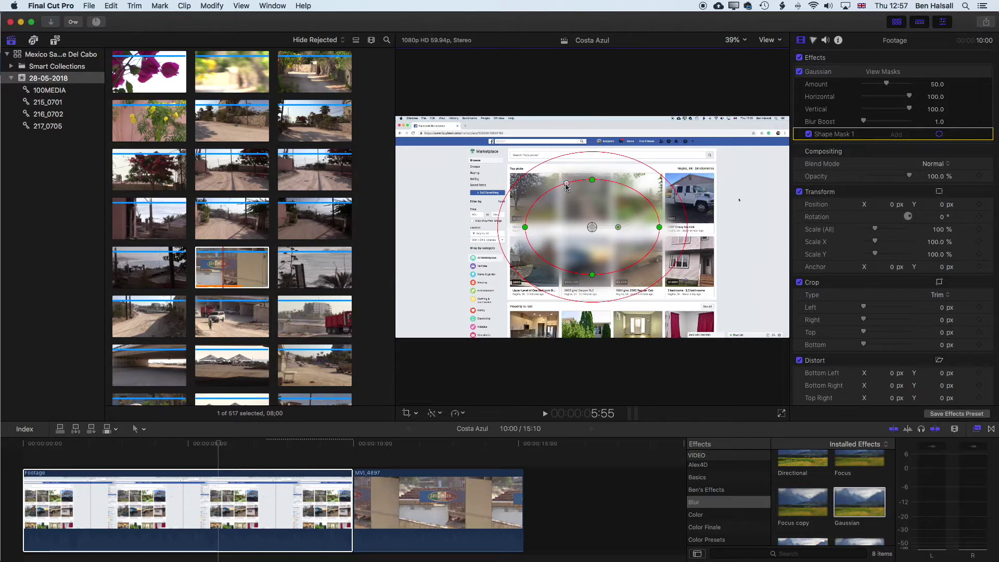
pyautogui.moveTo(566, 186); pyautogui.dragTo(502, 185)
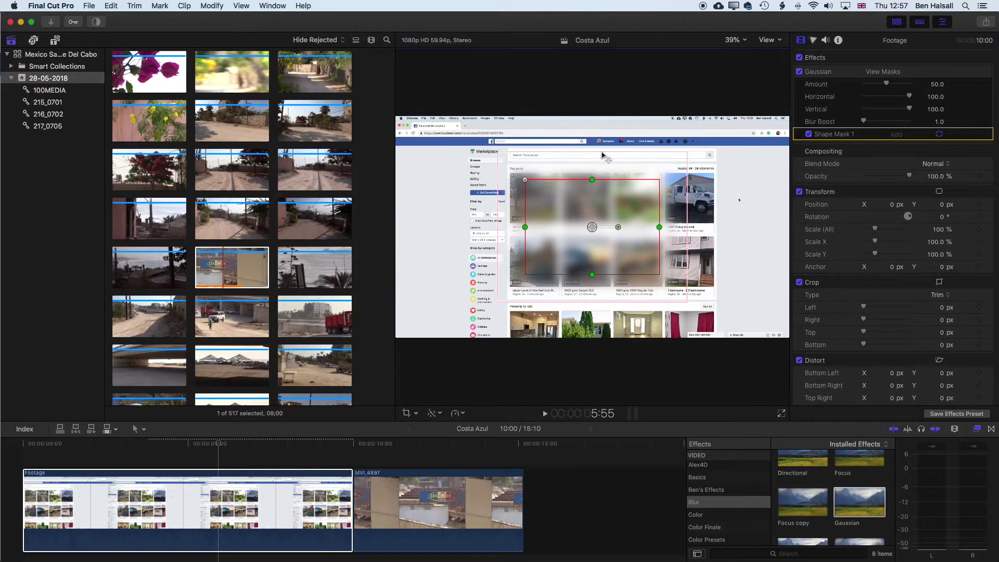
pyautogui.moveTo(602, 155); pyautogui.dragTo(601, 180)
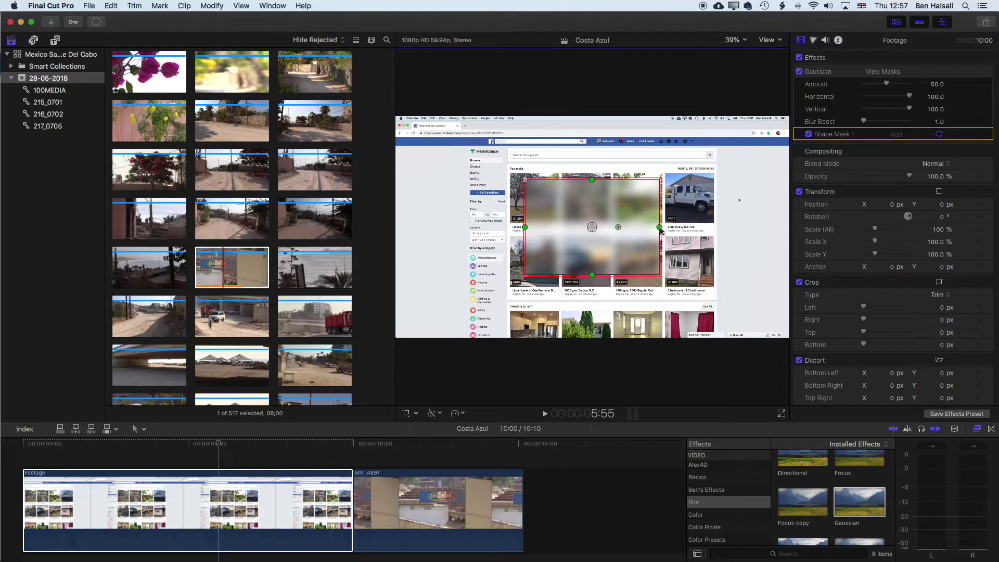
# Shrink the mask rectangle over the second listing photo and scrub to check it.
pyautogui.moveTo(659, 228); pyautogui.dragTo(562, 201)
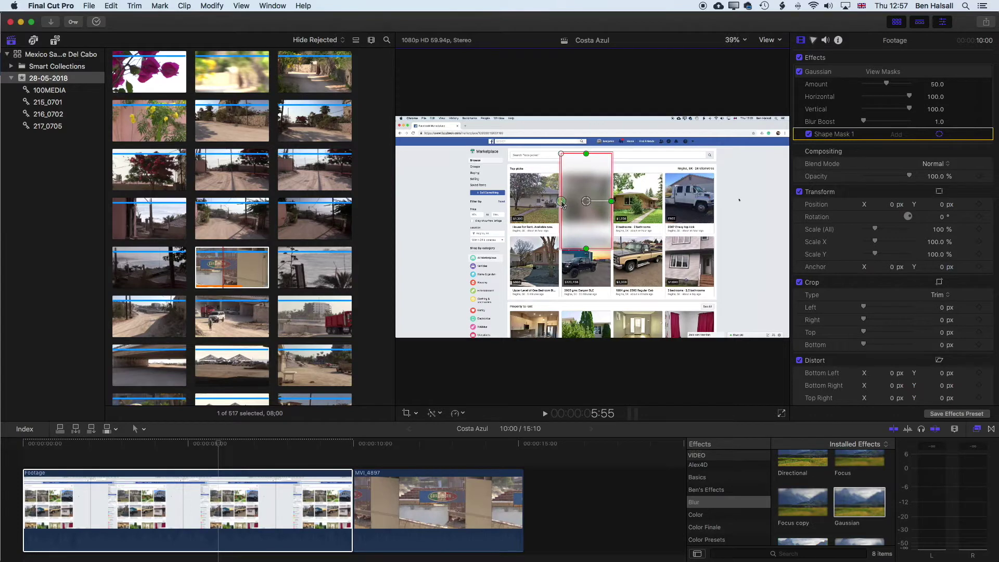
pyautogui.moveTo(586, 249); pyautogui.dragTo(589, 235)
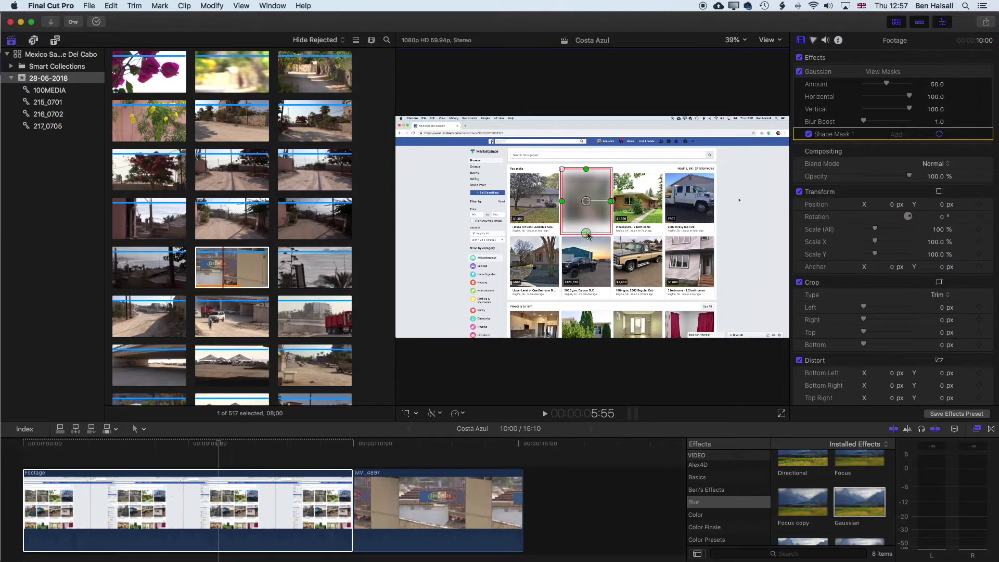
pyautogui.moveTo(585, 169); pyautogui.dragTo(586, 170)
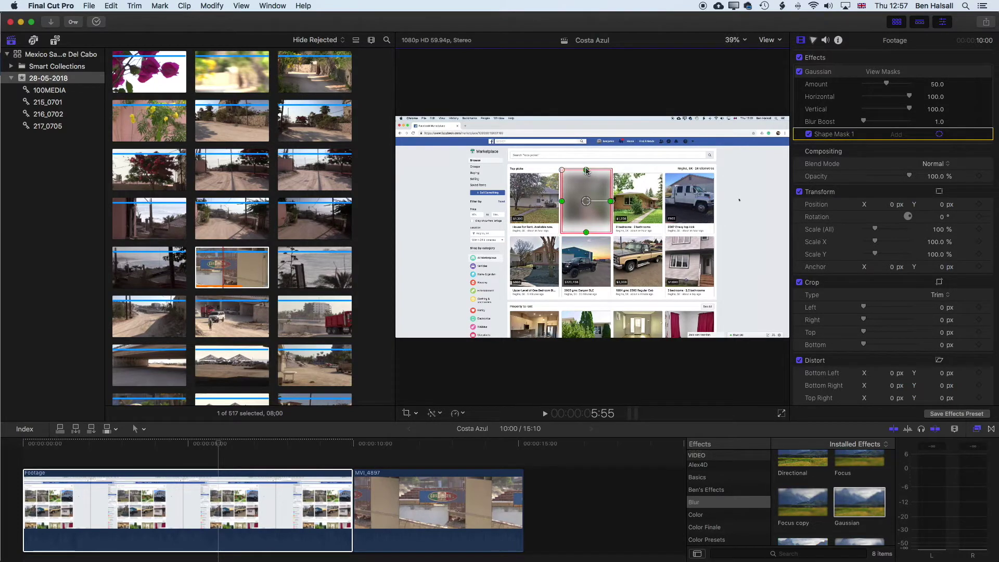
pyautogui.moveTo(217, 445); pyautogui.dragTo(159, 446)
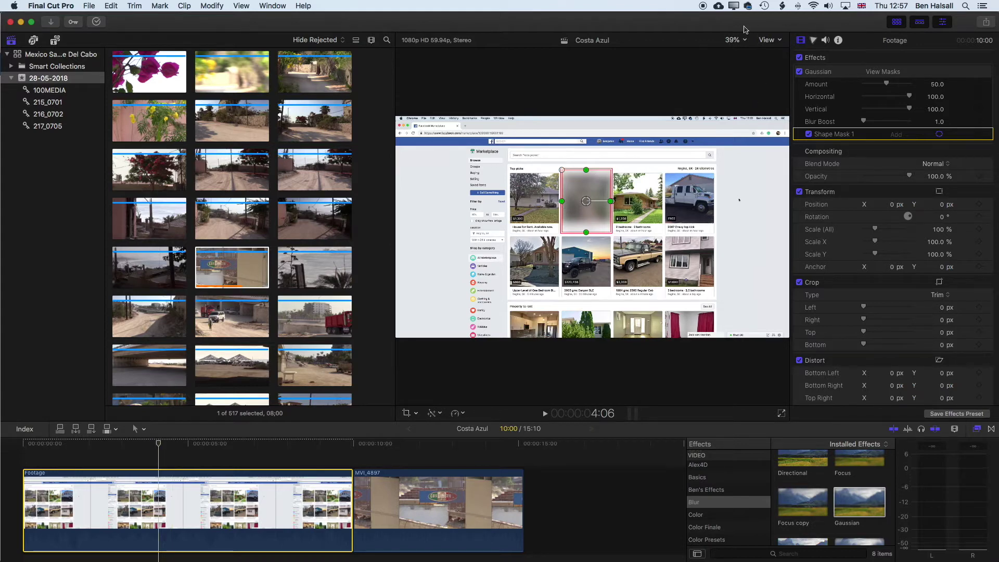
# At 200% zoom, fit the mask band over the $950 caption and set Gaussian Amount to 7.74.
pyautogui.click(746, 41)
pyautogui.click(743, 120)
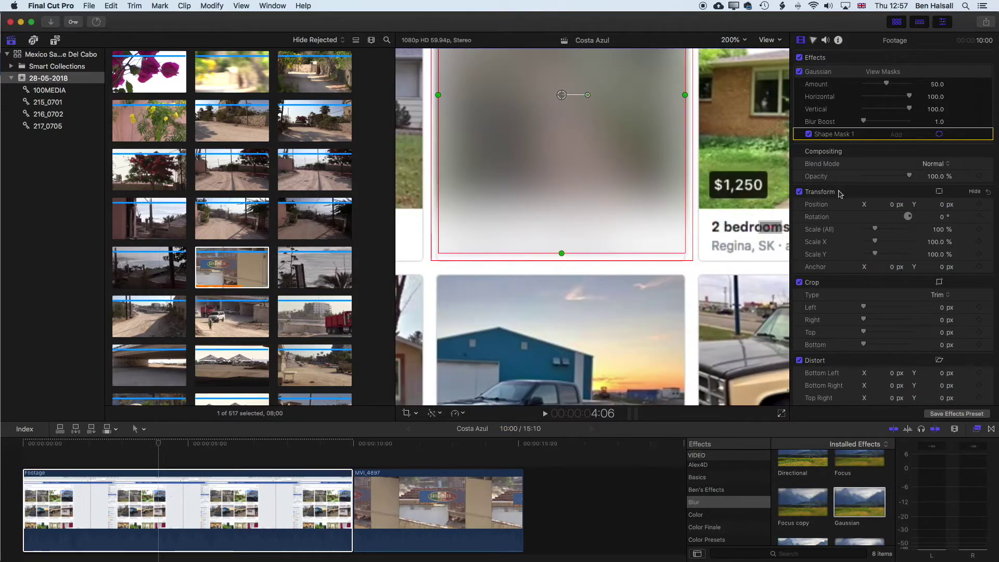
pyautogui.scroll(5, 767, 235)
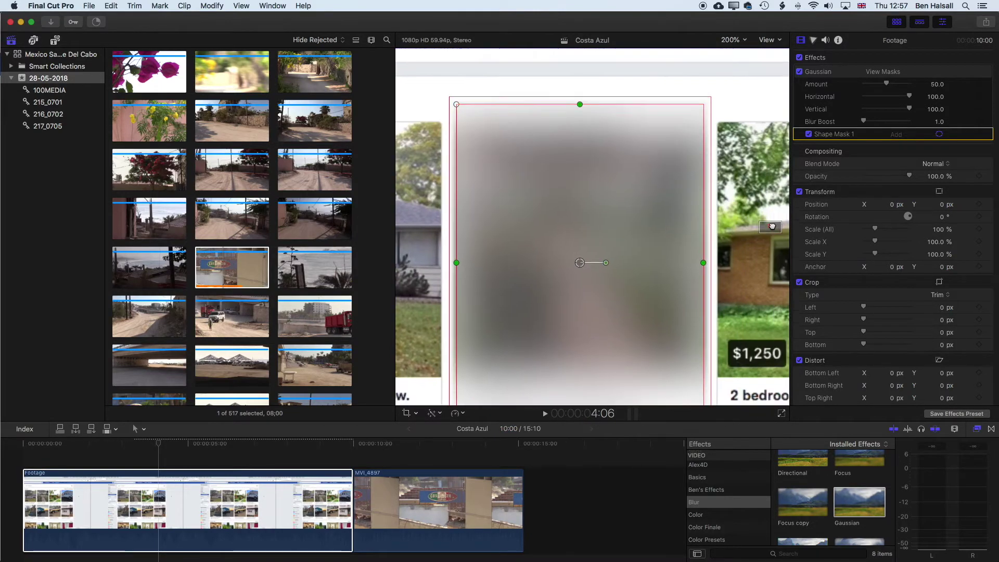
pyautogui.moveTo(556, 68); pyautogui.dragTo(556, 303)
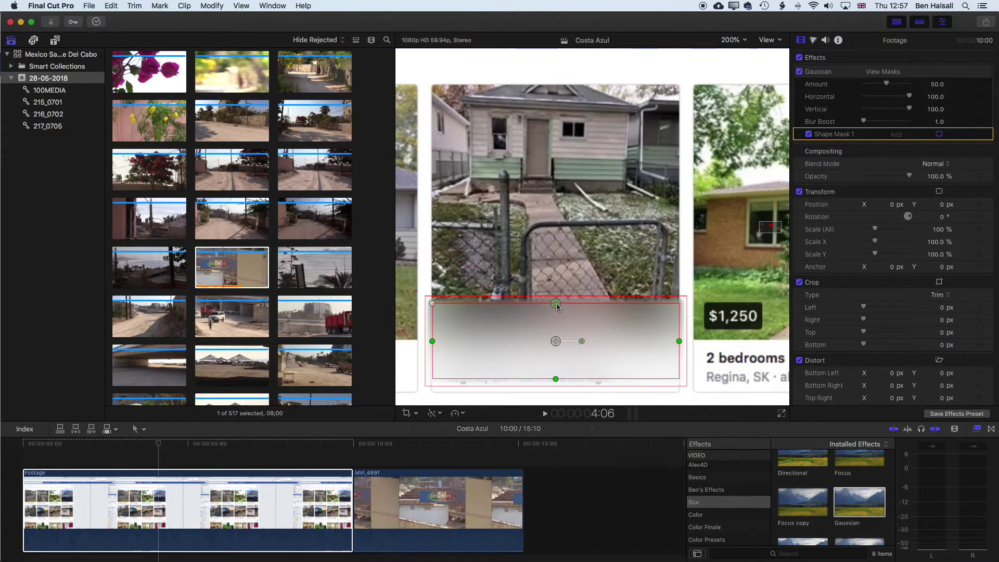
pyautogui.moveTo(557, 354); pyautogui.dragTo(554, 360)
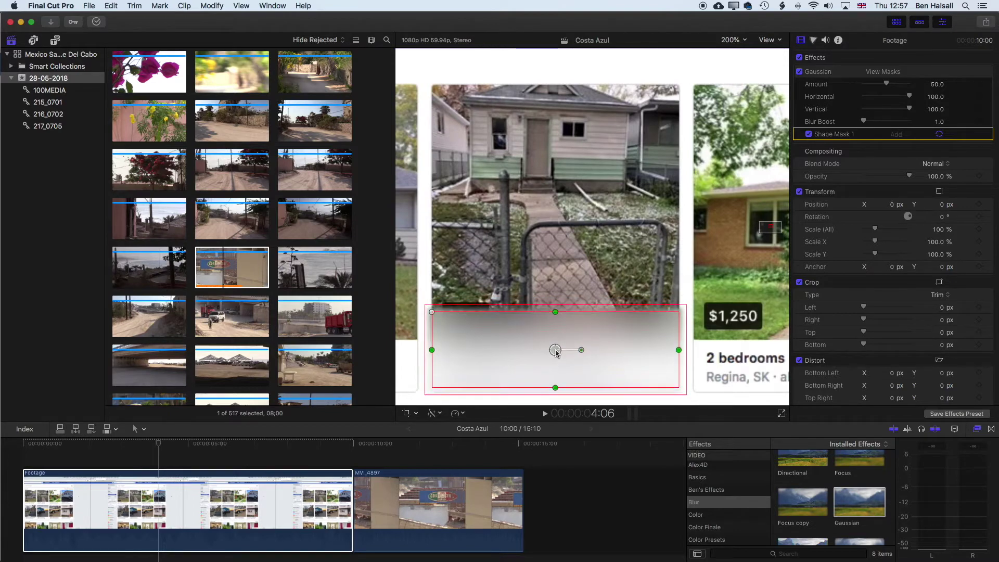
pyautogui.moveTo(553, 309); pyautogui.dragTo(553, 303)
pyautogui.moveTo(553, 347); pyautogui.dragTo(554, 344)
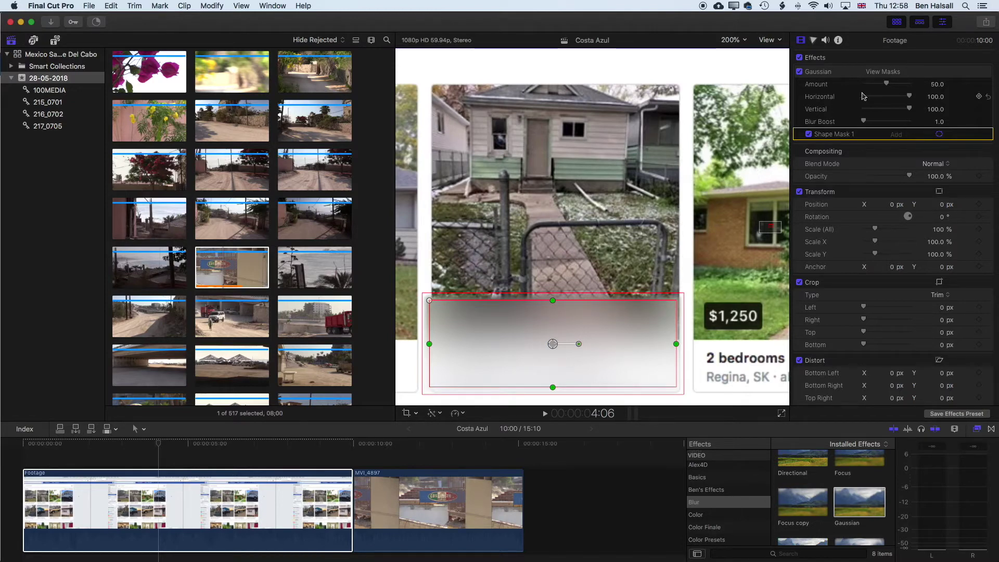
pyautogui.moveTo(887, 84); pyautogui.dragTo(868, 85)
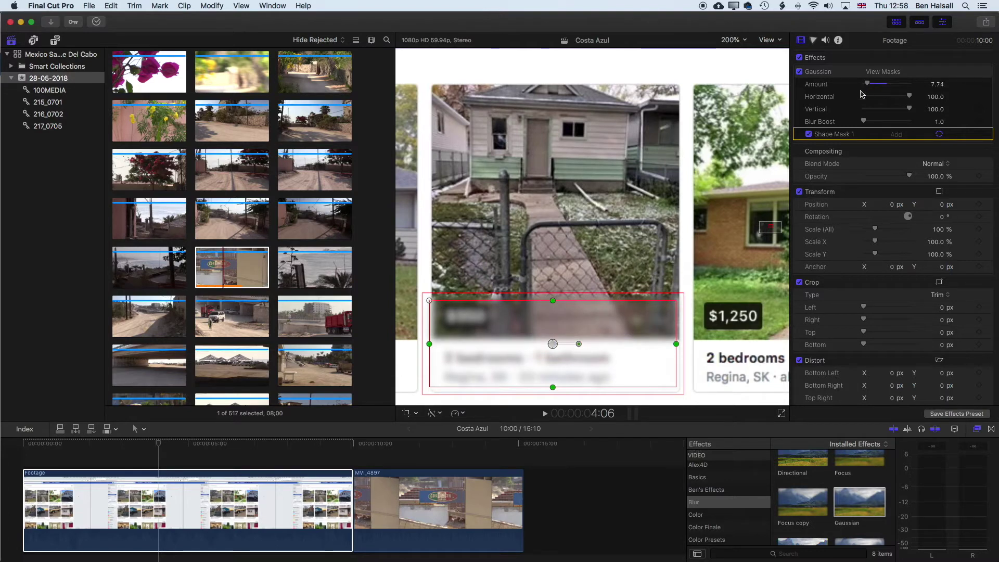
pyautogui.moveTo(553, 301); pyautogui.dragTo(556, 367)
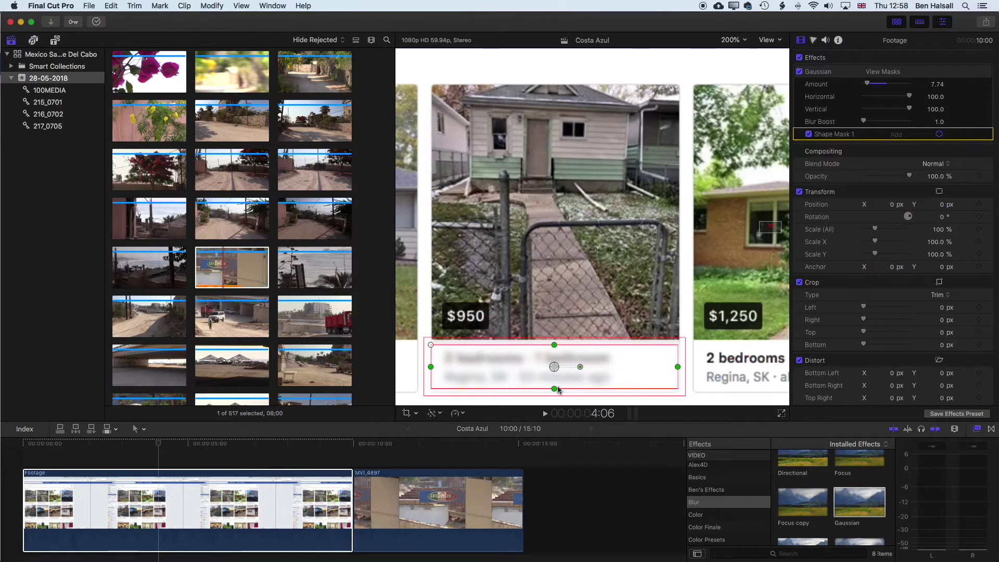
# View the page at 100% and switch the selection between the Gaussian effect and its shape mask.
pyautogui.click(729, 41)
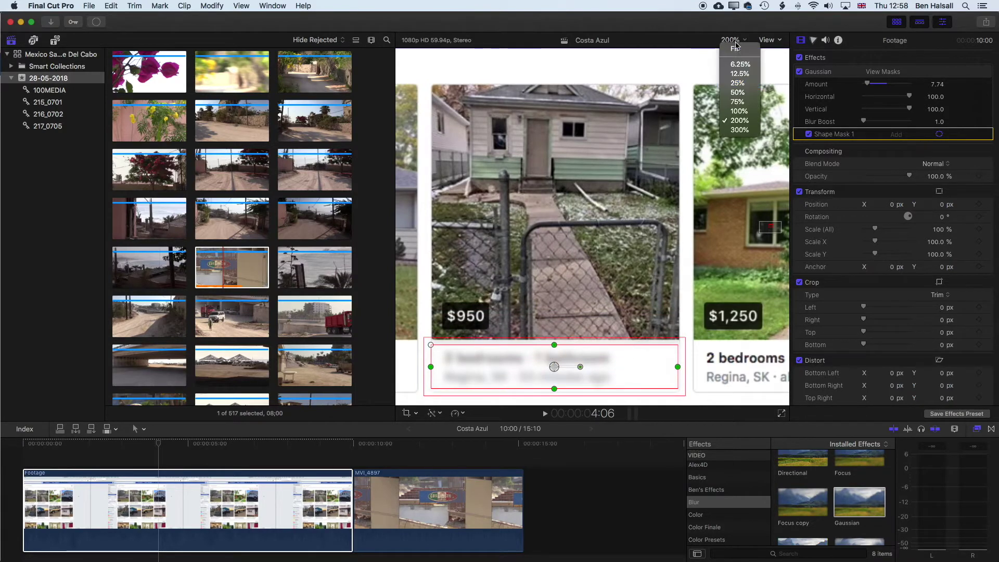
pyautogui.click(737, 111)
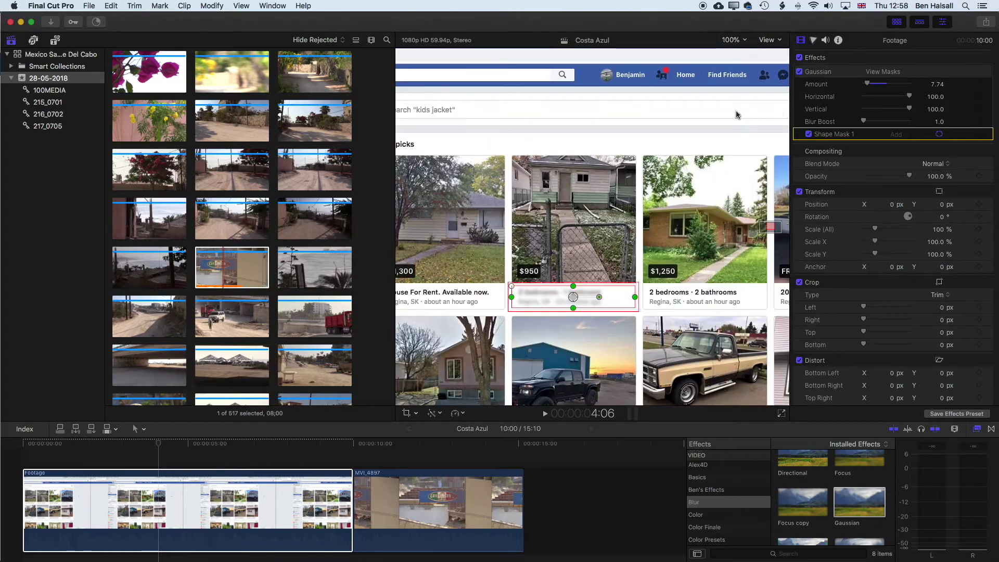
pyautogui.click(827, 72)
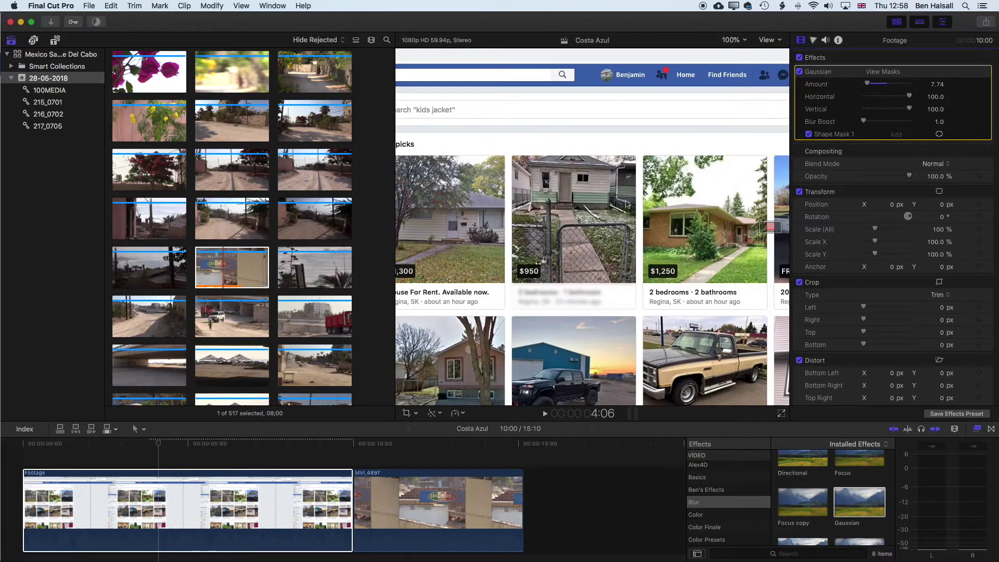
pyautogui.click(830, 137)
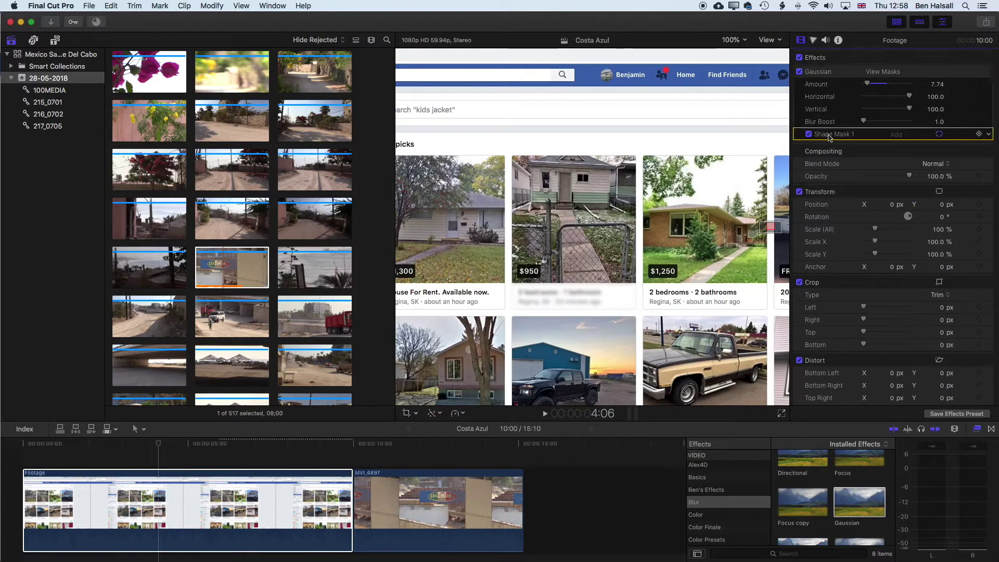
# Select the Footage clip, review the blur at 6:49, then move ahead to the Costa Azul footage.
pyautogui.click(831, 70)
pyautogui.click(296, 499)
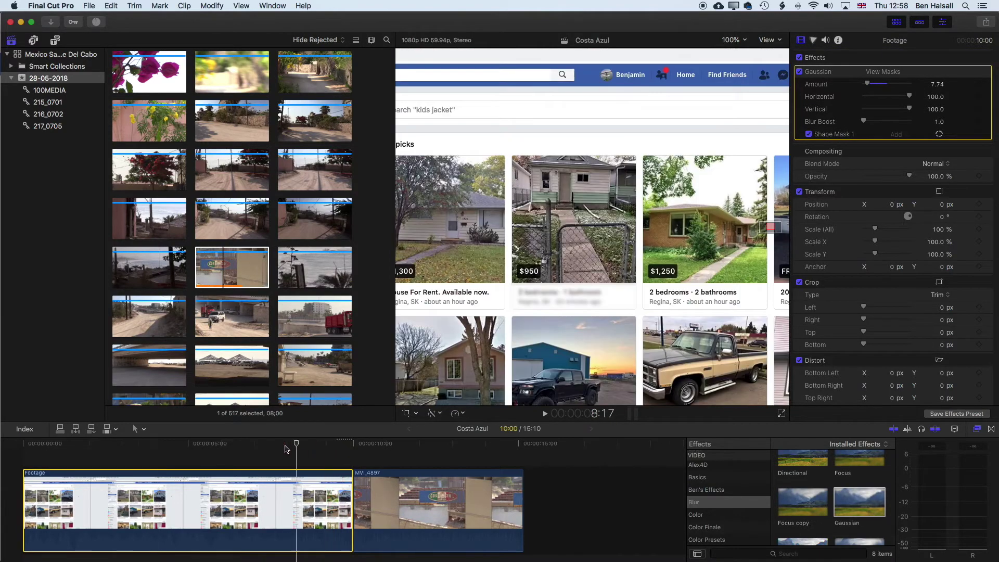
pyautogui.click(248, 447)
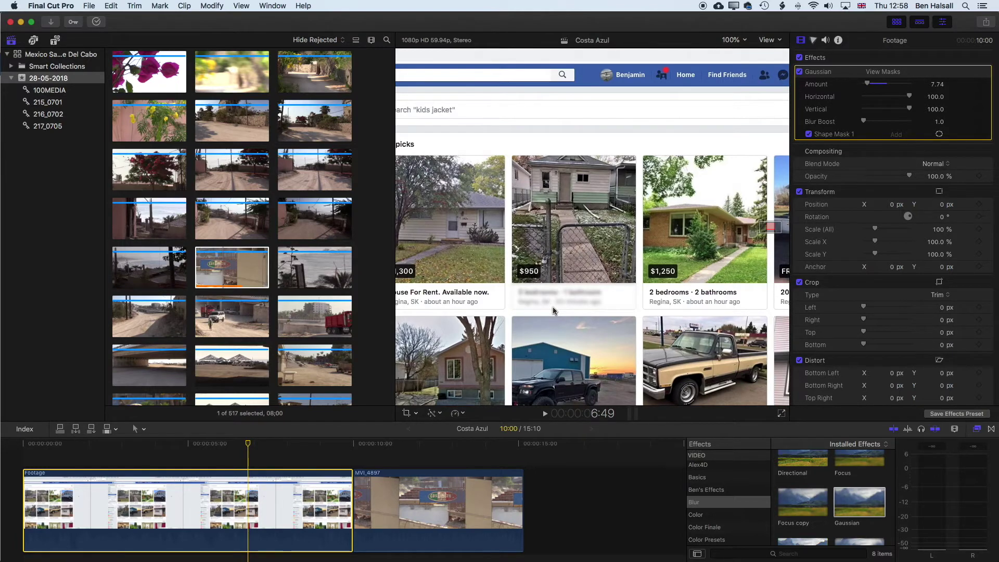
pyautogui.moveTo(424, 445); pyautogui.dragTo(436, 446)
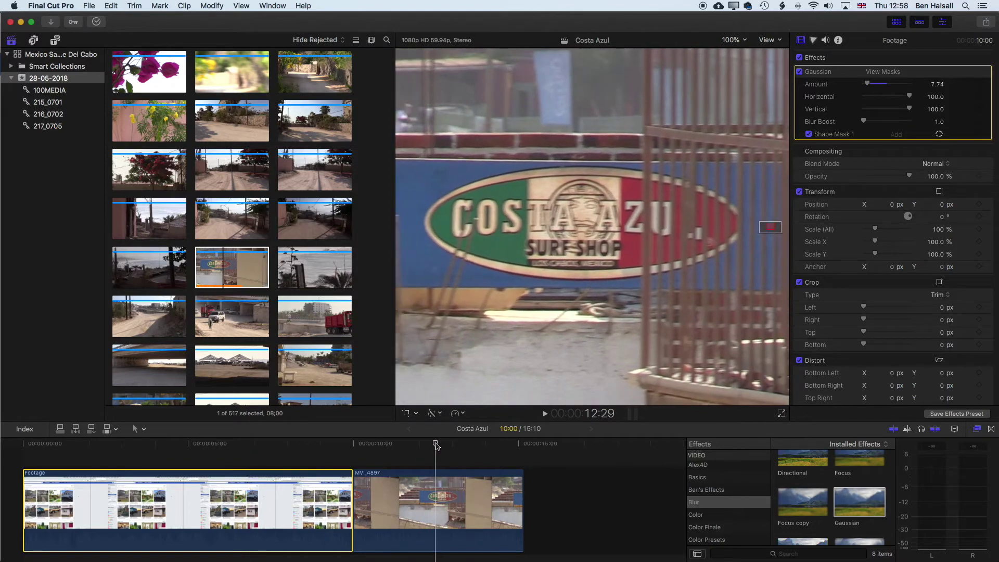
# Fit the frame in the viewer and apply the Gaussian blur to the MVI_4897 clip.
pyautogui.click(746, 44)
pyautogui.click(731, 45)
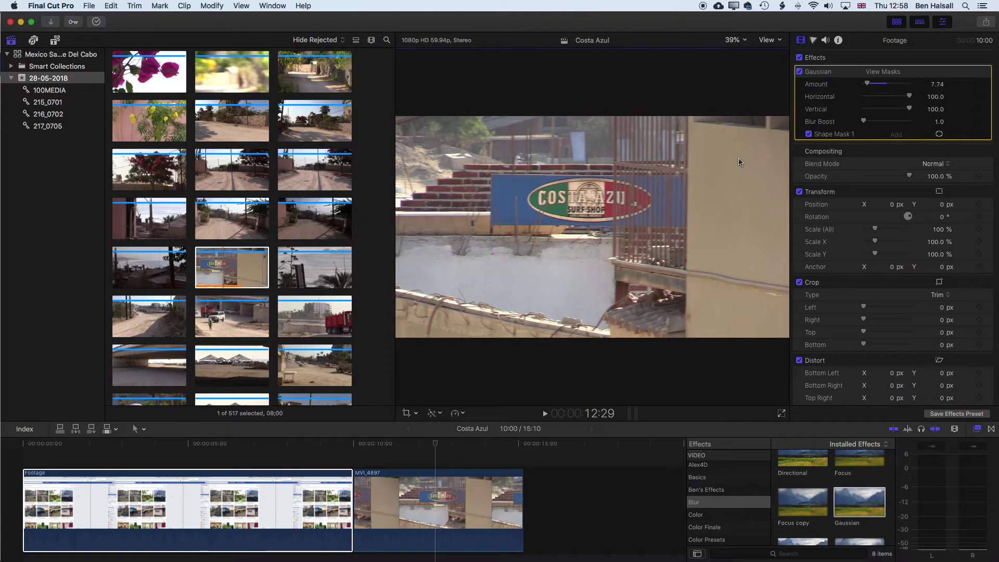
pyautogui.click(446, 496)
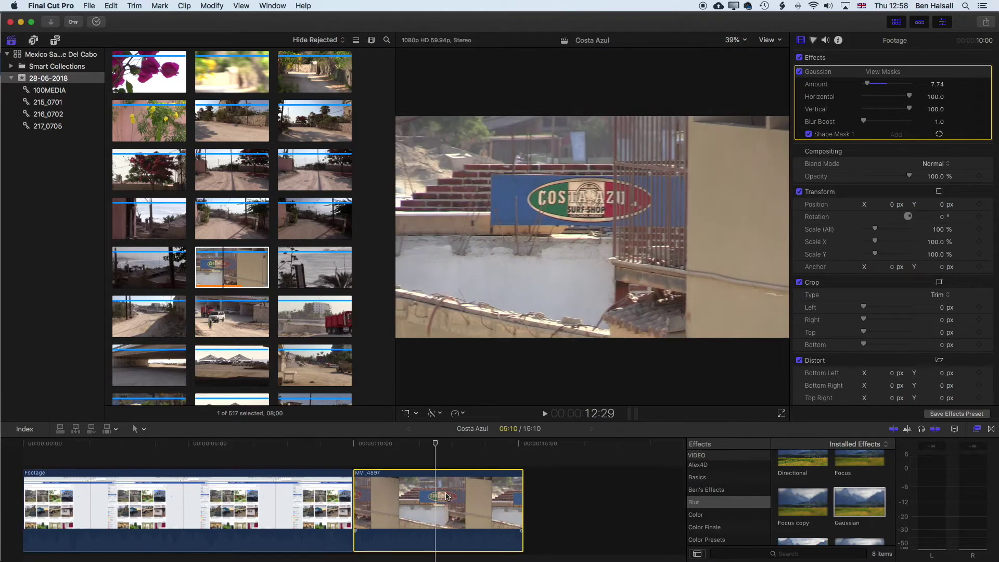
pyautogui.moveTo(857, 504); pyautogui.dragTo(458, 499)
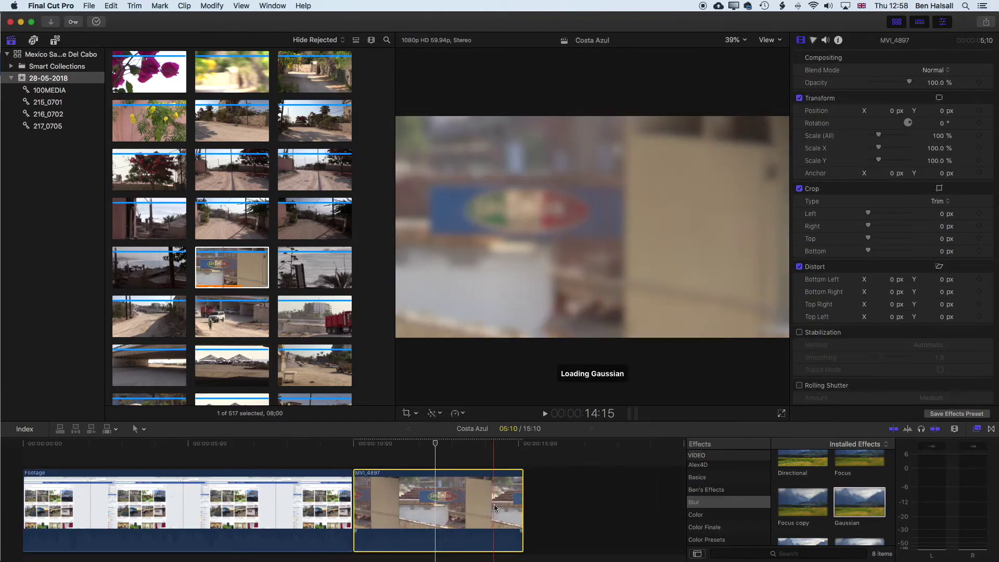
# Add a rectangular shape mask to the blur on the sign and tighten its feather.
pyautogui.click(939, 71)
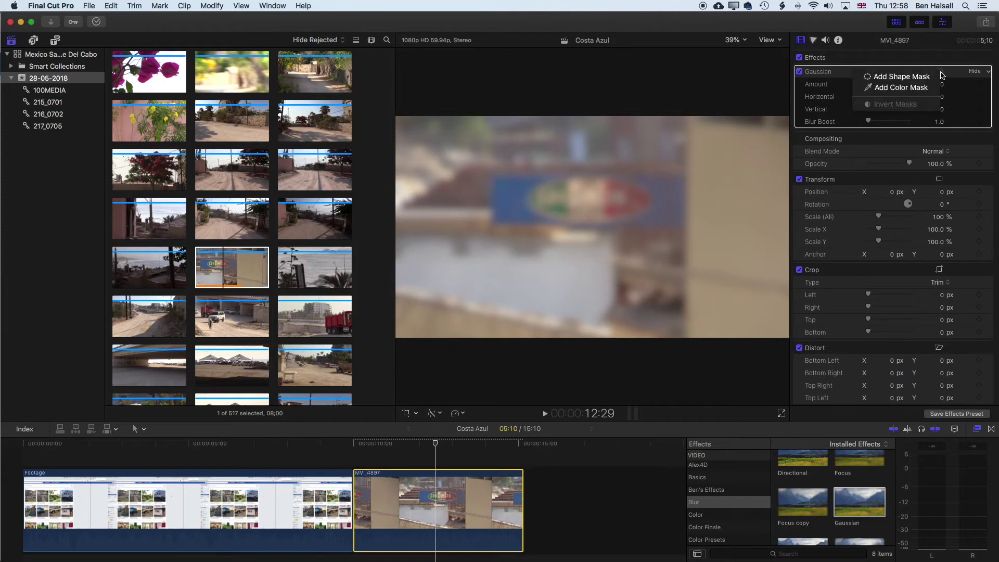
pyautogui.click(913, 74)
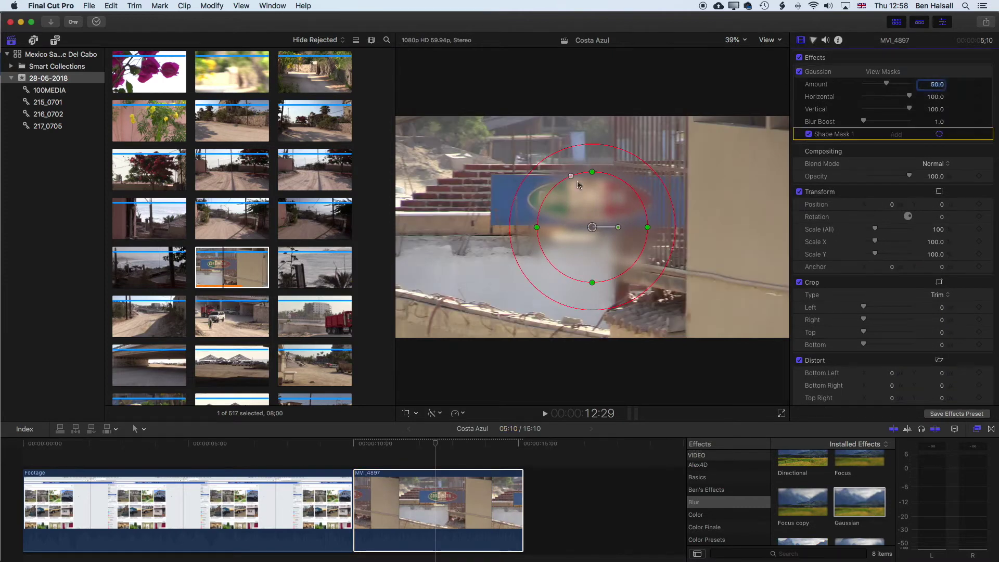
pyautogui.moveTo(571, 177); pyautogui.dragTo(524, 180)
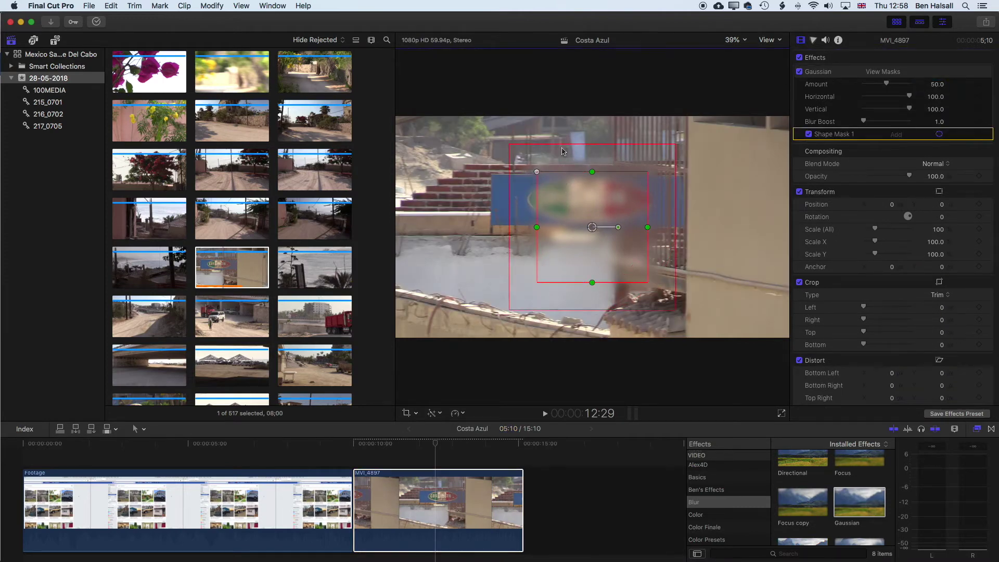
pyautogui.moveTo(599, 147); pyautogui.dragTo(591, 215)
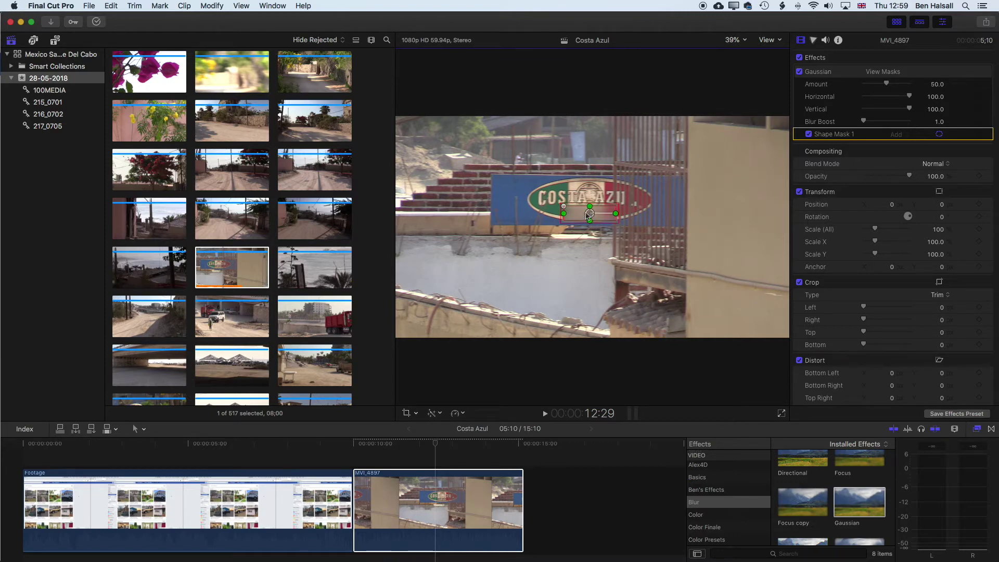
# Hide the mask controls and scrub back to around 11:58 to check the sign blur.
pyautogui.click(832, 73)
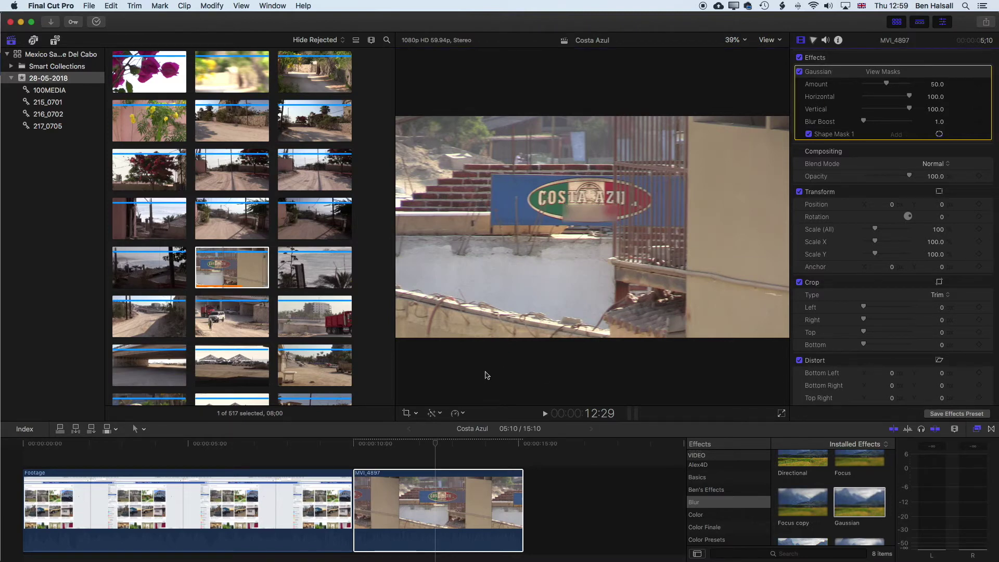
pyautogui.moveTo(434, 443); pyautogui.dragTo(436, 447)
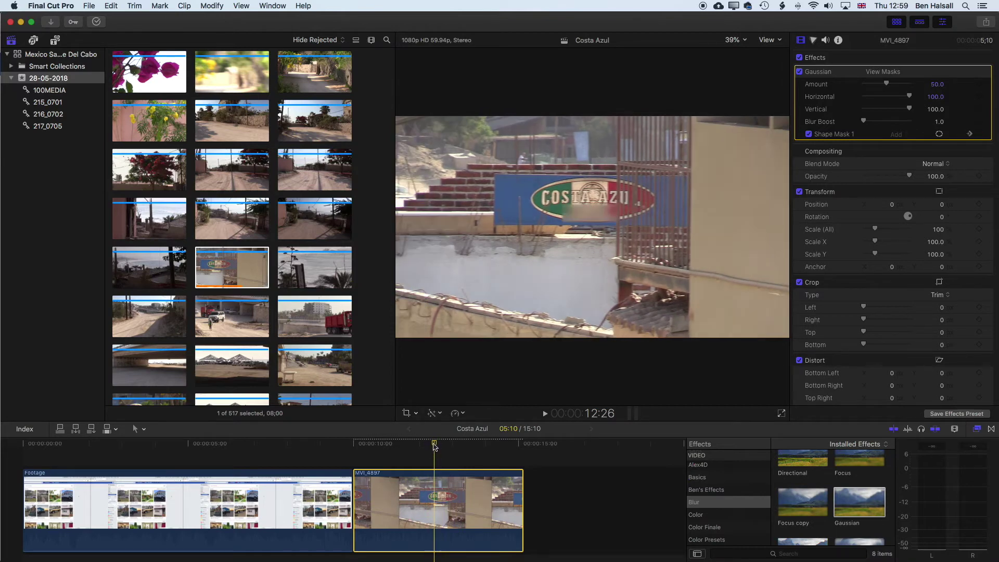
pyautogui.moveTo(434, 446); pyautogui.dragTo(421, 448)
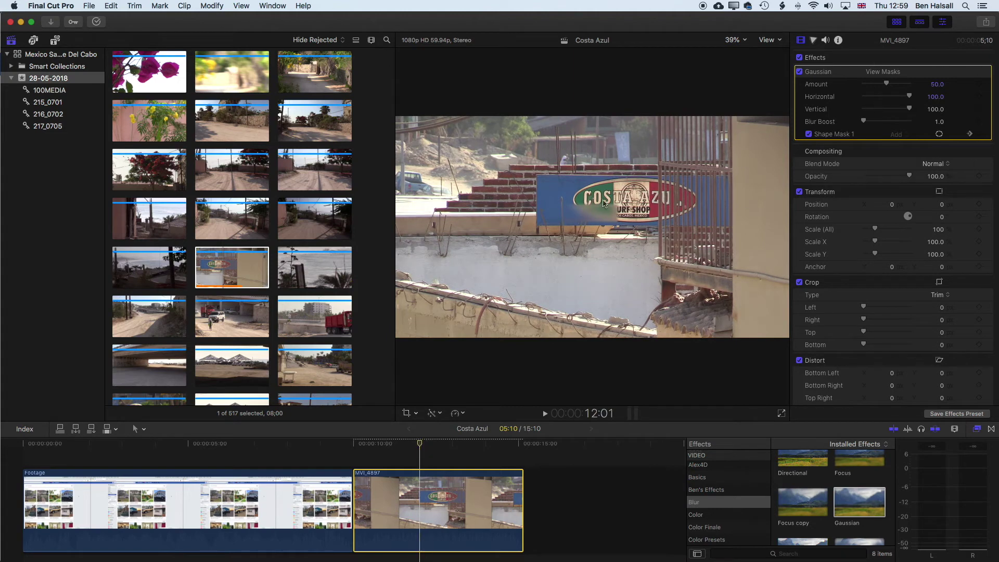
# Keyframe the mask position over the sign text at 12:01 and realign it at 12:18.
pyautogui.click(846, 135)
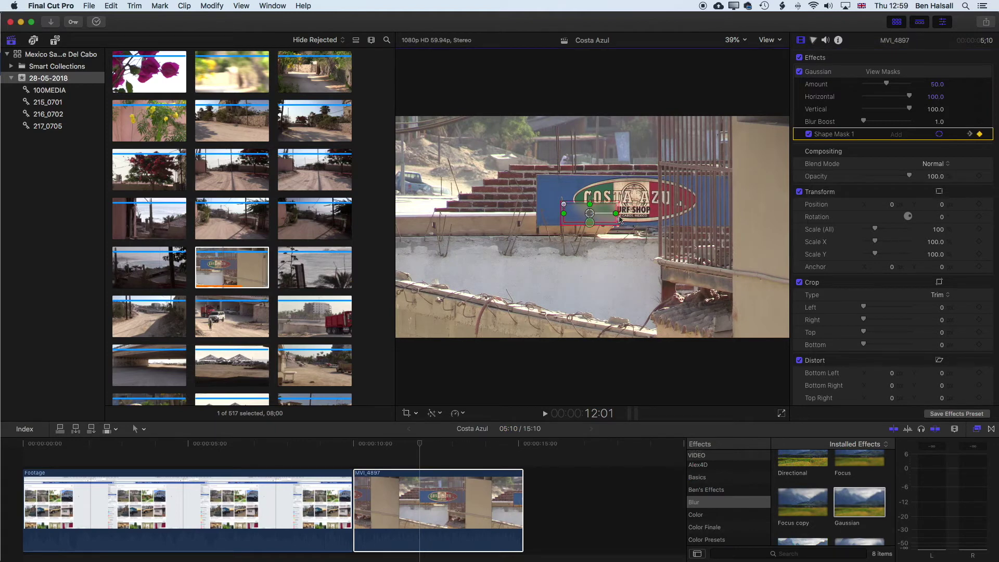
pyautogui.press('super+z')
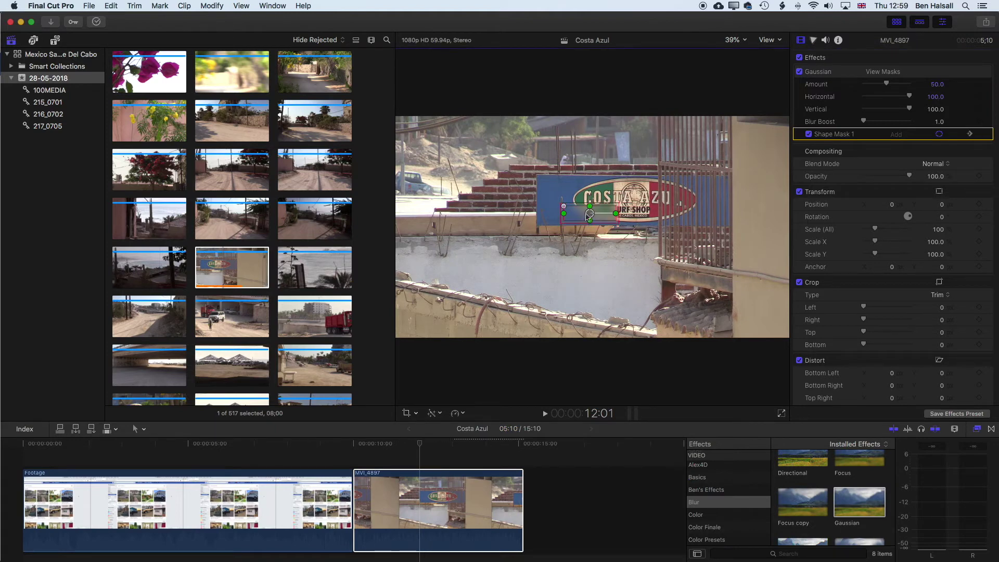
pyautogui.moveTo(590, 214); pyautogui.dragTo(632, 215)
pyautogui.moveTo(420, 445); pyautogui.dragTo(430, 451)
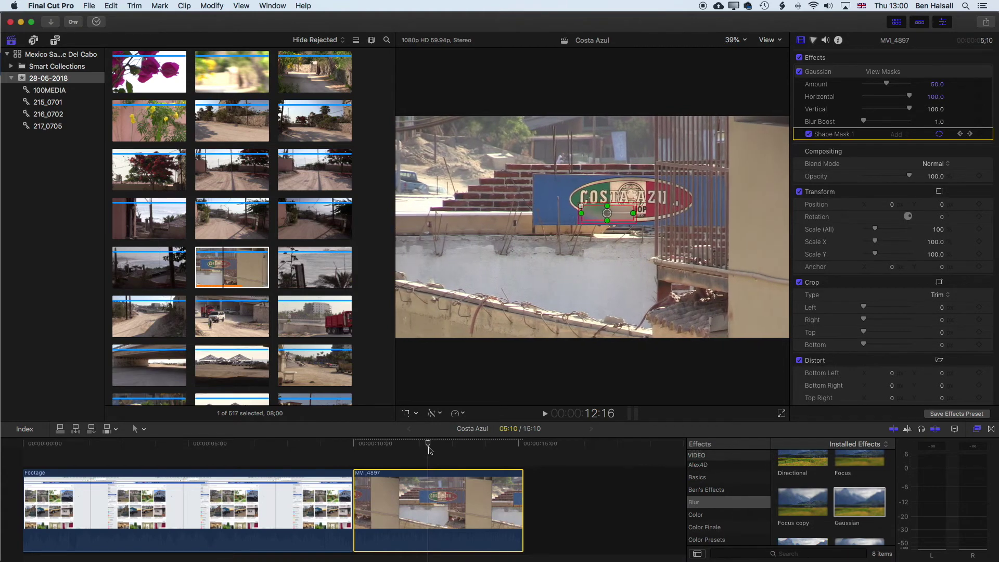
pyautogui.moveTo(605, 217); pyautogui.dragTo(606, 215)
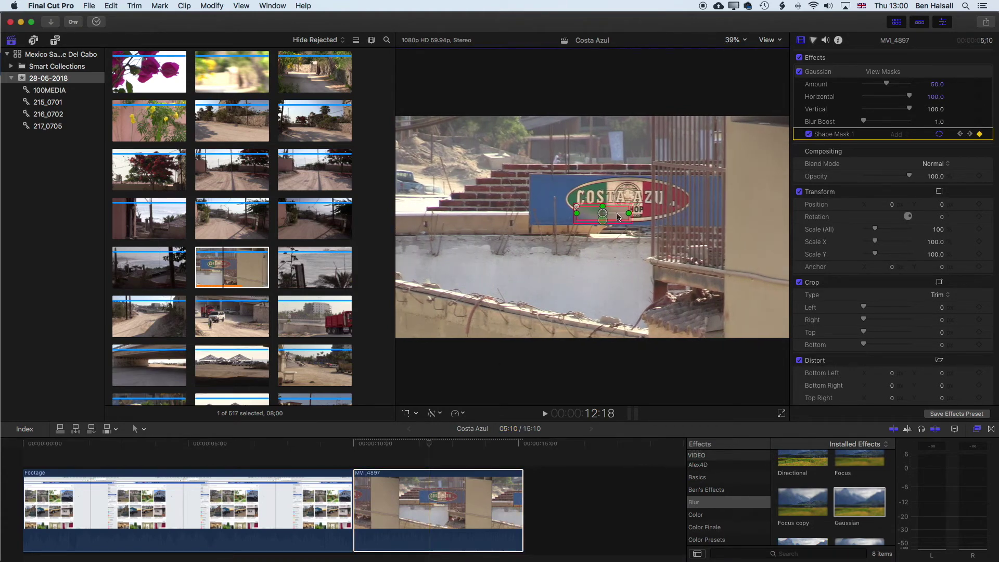
# Check the frame at 200% and 100%, then shift the mask right over the SURF SHOP text.
pyautogui.click(733, 41)
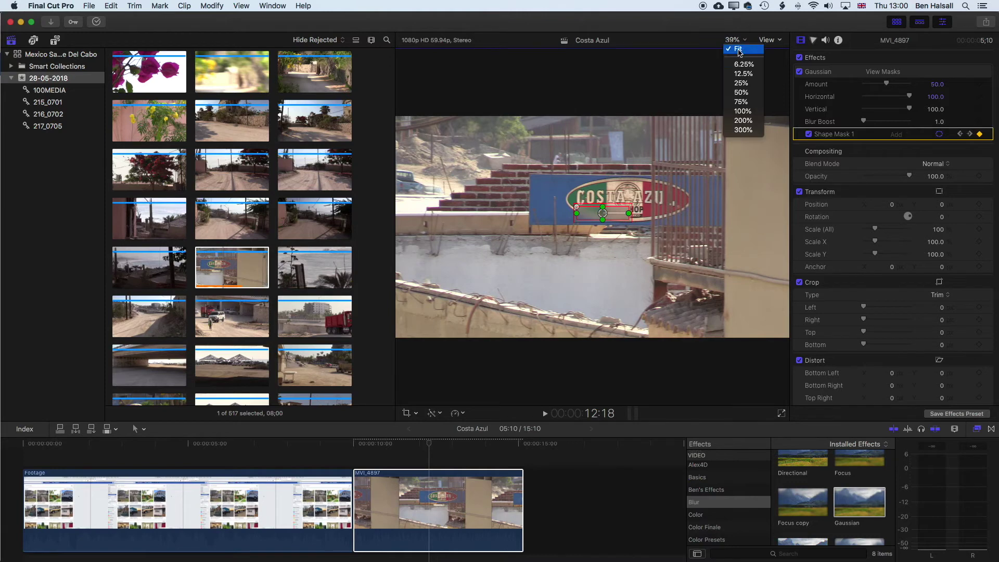
pyautogui.click(744, 121)
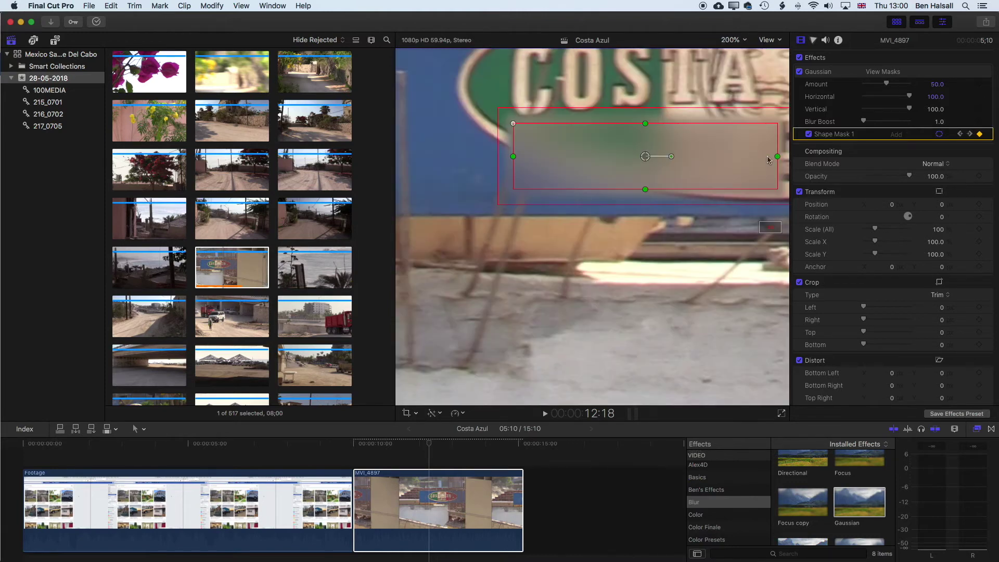
pyautogui.click(733, 40)
pyautogui.click(743, 114)
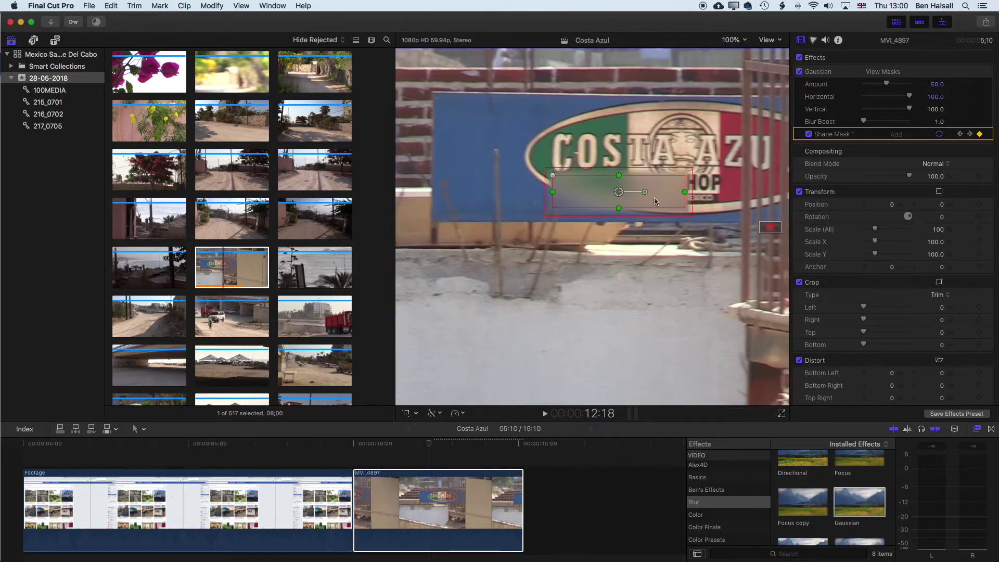
pyautogui.moveTo(619, 194); pyautogui.dragTo(658, 194)
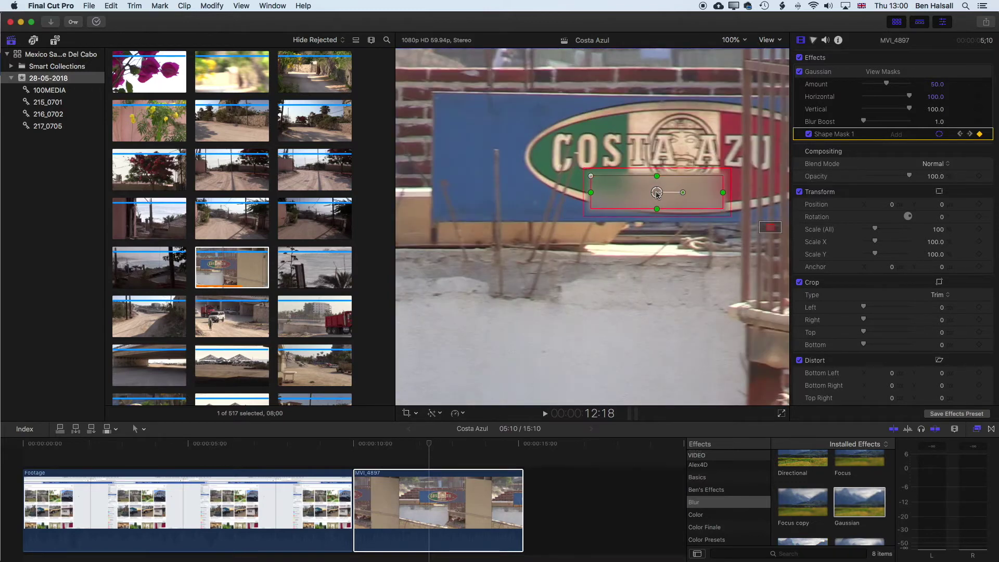
# Step through frames and move the blur mask left back over the sign text.
pyautogui.click(431, 446)
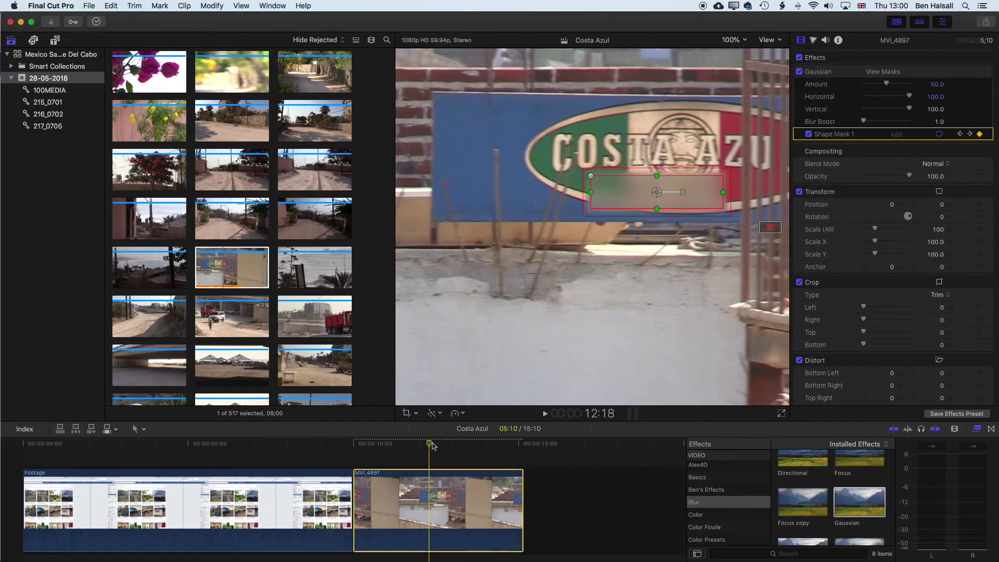
pyautogui.press('Left')
pyautogui.press('Left')
pyautogui.press('Left')
pyautogui.press('Left')
pyautogui.press('Left')
pyautogui.press('Left')
pyautogui.press('Left')
pyautogui.press('Left')
pyautogui.press('Left')
pyautogui.press('Left')
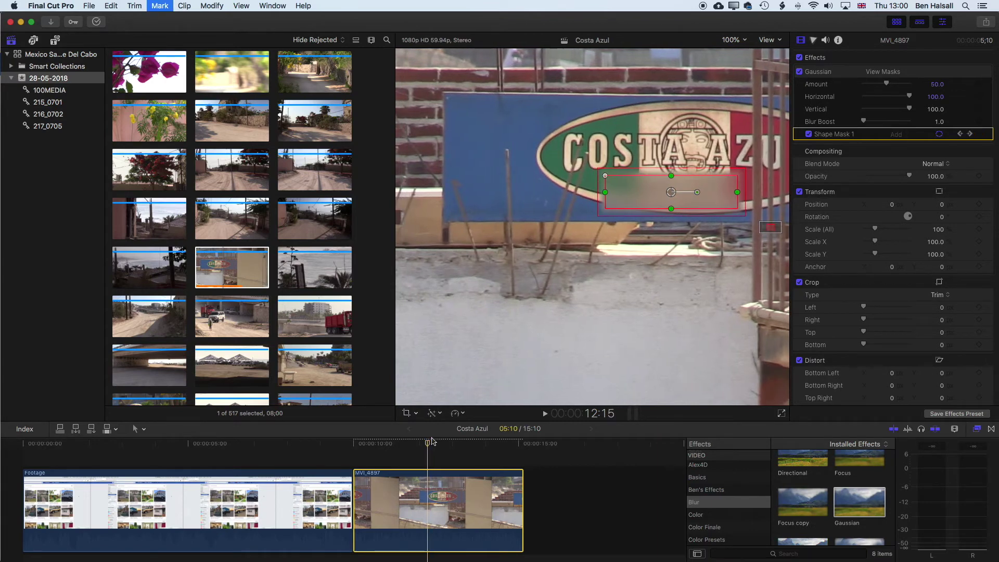
pyautogui.press('Right')
pyautogui.press('Right')
pyautogui.press('Right')
pyautogui.press('Right')
pyautogui.press('Right')
pyautogui.press('Right')
pyautogui.press('Right')
pyautogui.press('Right')
pyautogui.press('Right')
pyautogui.press('Right')
pyautogui.press('Right')
pyautogui.press('Right')
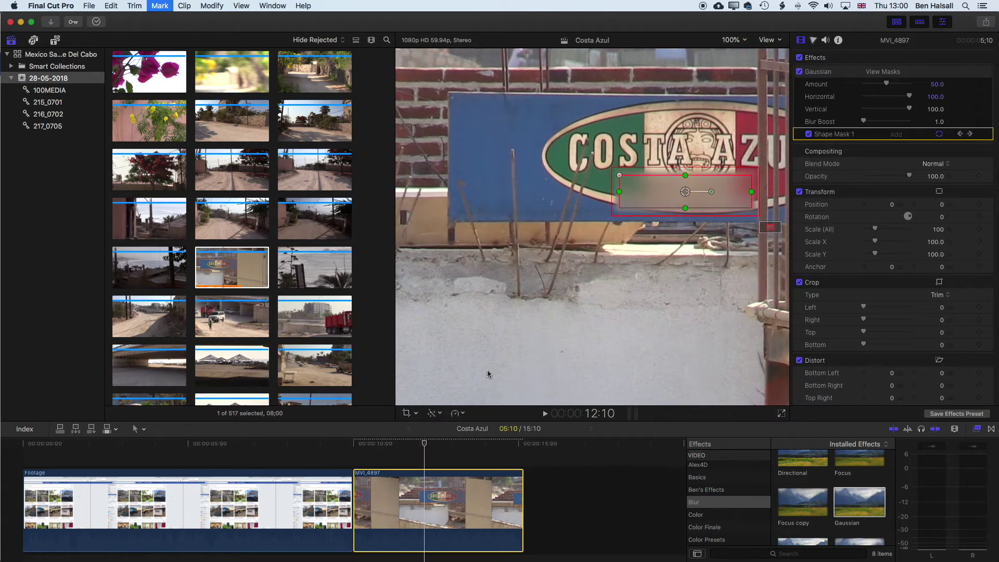
pyautogui.press('Right')
pyautogui.press('Right')
pyautogui.press('Right')
pyautogui.press('Right')
pyautogui.press('Right')
pyautogui.press('Right')
pyautogui.press('Right')
pyautogui.press('Right')
pyautogui.press('Right')
pyautogui.press('Right')
pyautogui.press('Right')
pyautogui.press('Right')
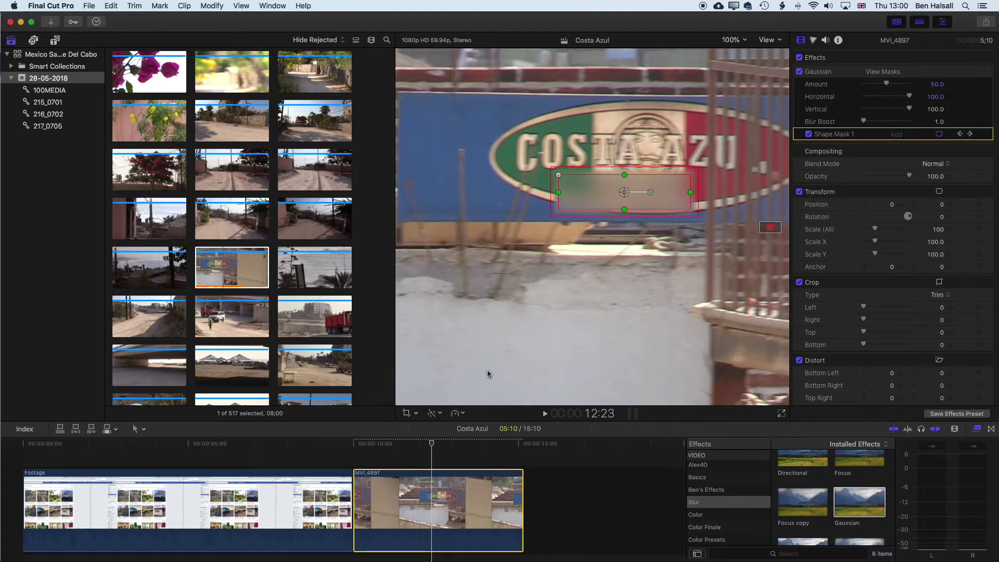
pyautogui.press('Right')
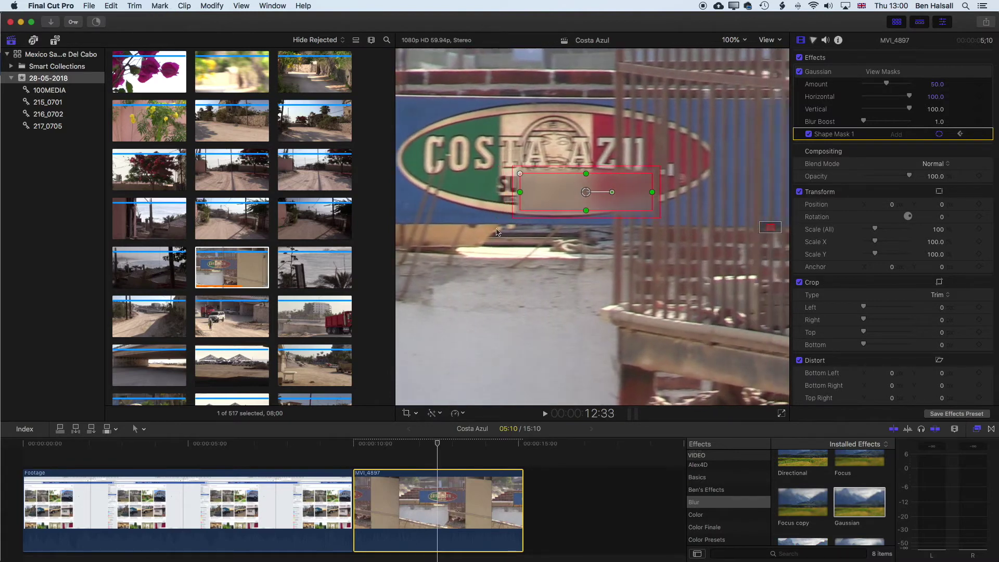
pyautogui.moveTo(585, 192); pyautogui.dragTo(562, 193)
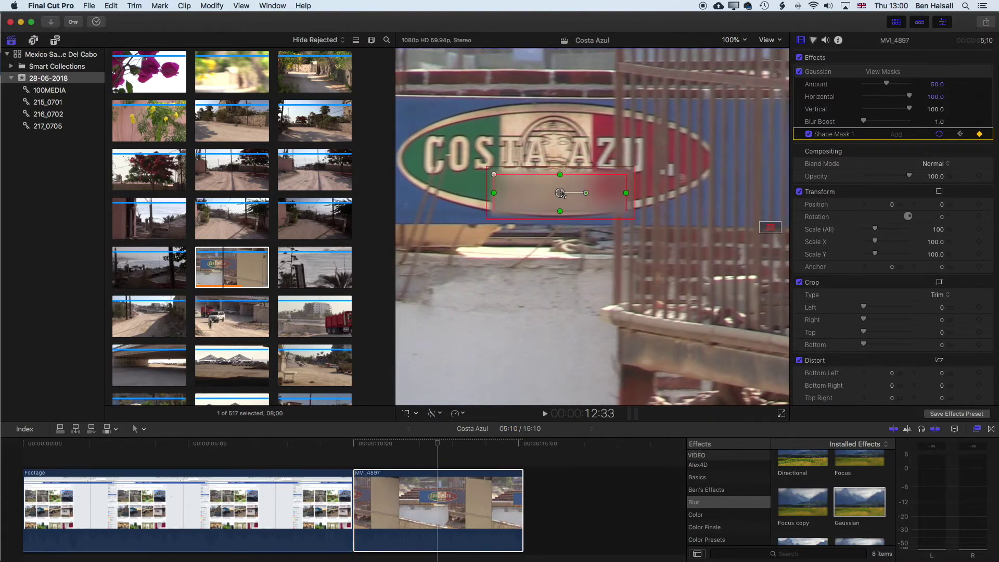
# Shift the mask further left to follow the text, then jump ahead to about 13:44.
pyautogui.press('Right')
pyautogui.press('Right')
pyautogui.press('Right')
pyautogui.press('Right')
pyautogui.press('Right')
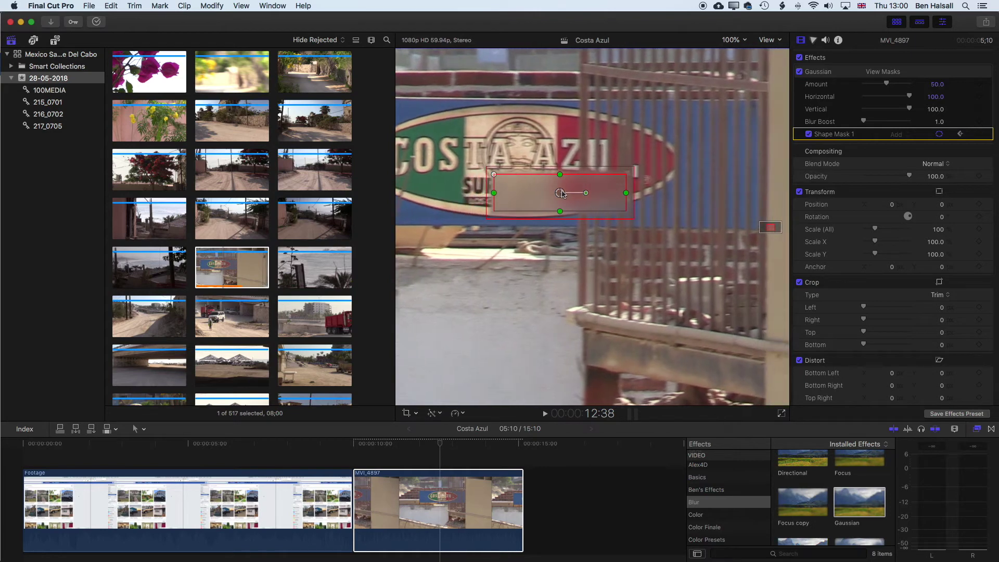
pyautogui.moveTo(562, 193); pyautogui.dragTo(534, 197)
pyautogui.press('Right')
pyautogui.press('Right')
pyautogui.press('Right')
pyautogui.press('Right')
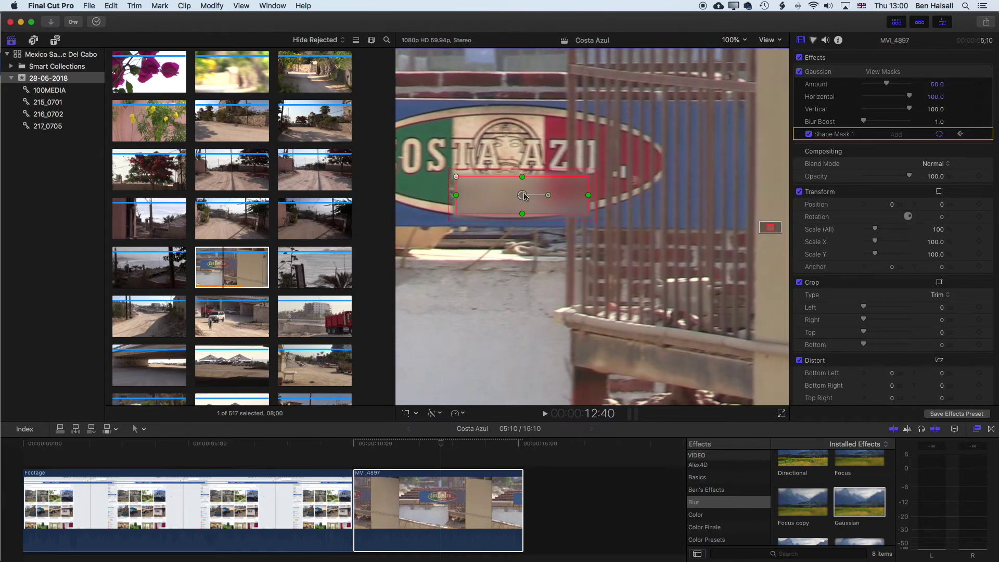
pyautogui.press('Right')
pyautogui.press('Right')
pyautogui.press('Right')
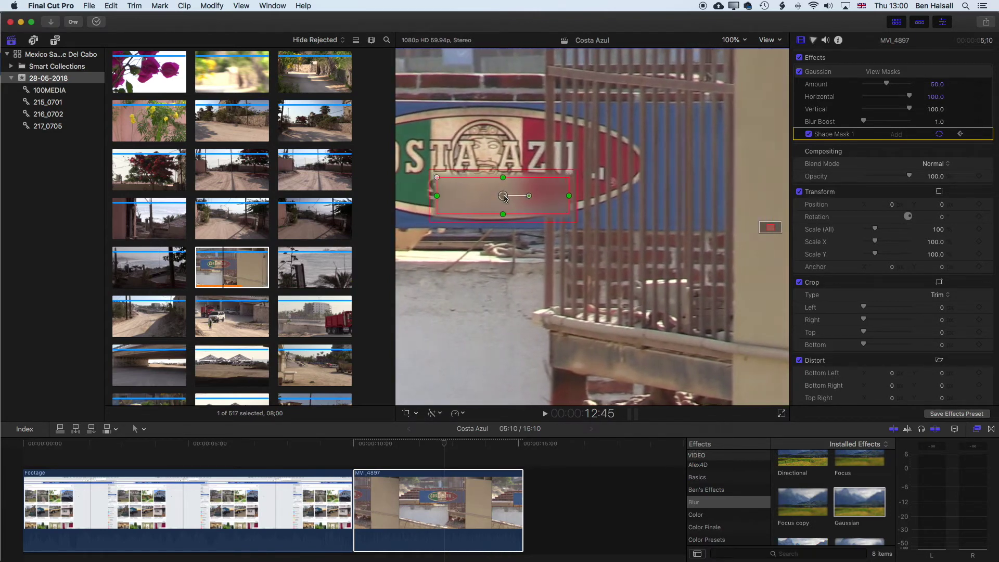
pyautogui.press('Right')
pyautogui.press('Right')
pyautogui.press('Right')
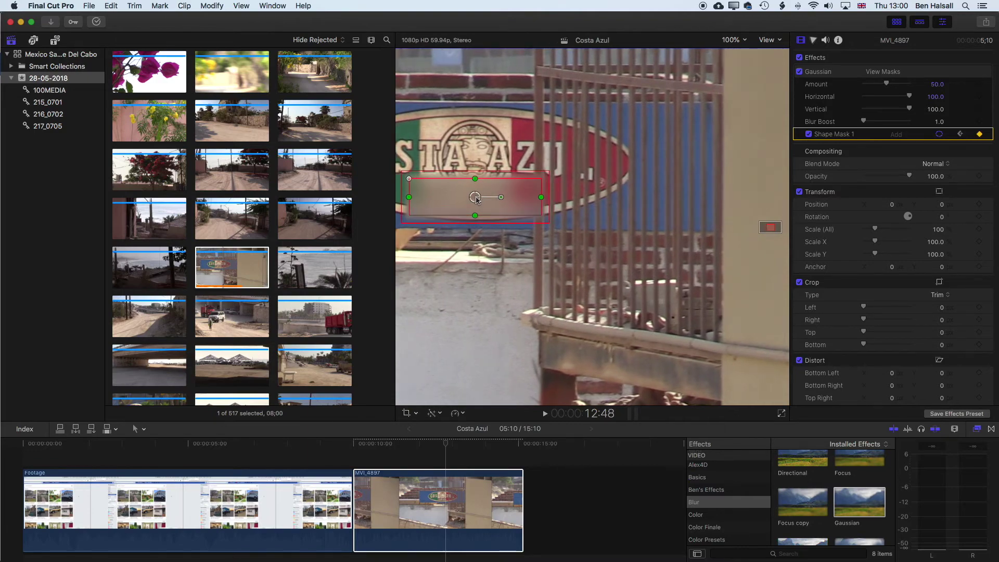
pyautogui.press('Right')
pyautogui.press('Right')
pyautogui.press('Right')
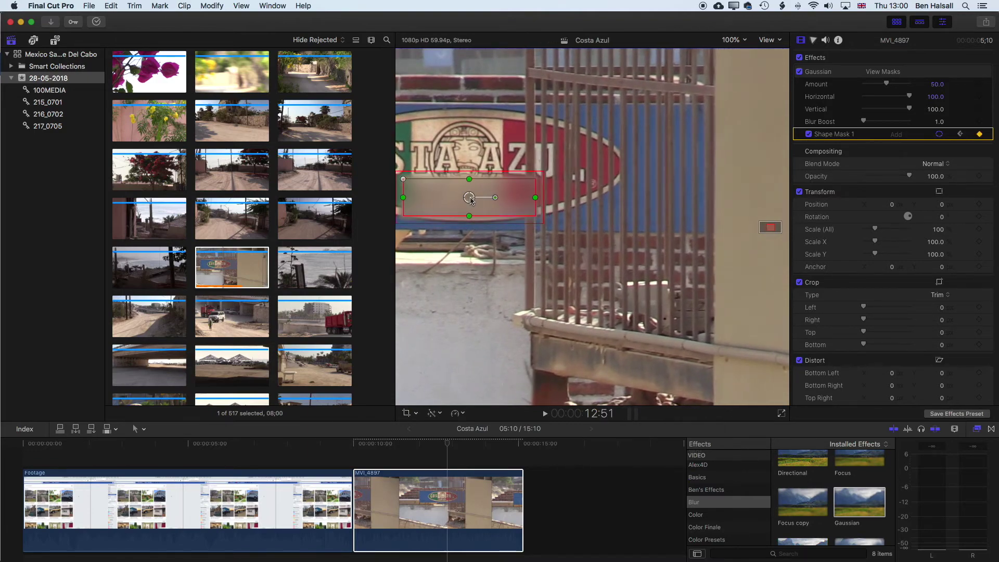
pyautogui.moveTo(448, 444); pyautogui.dragTo(479, 447)
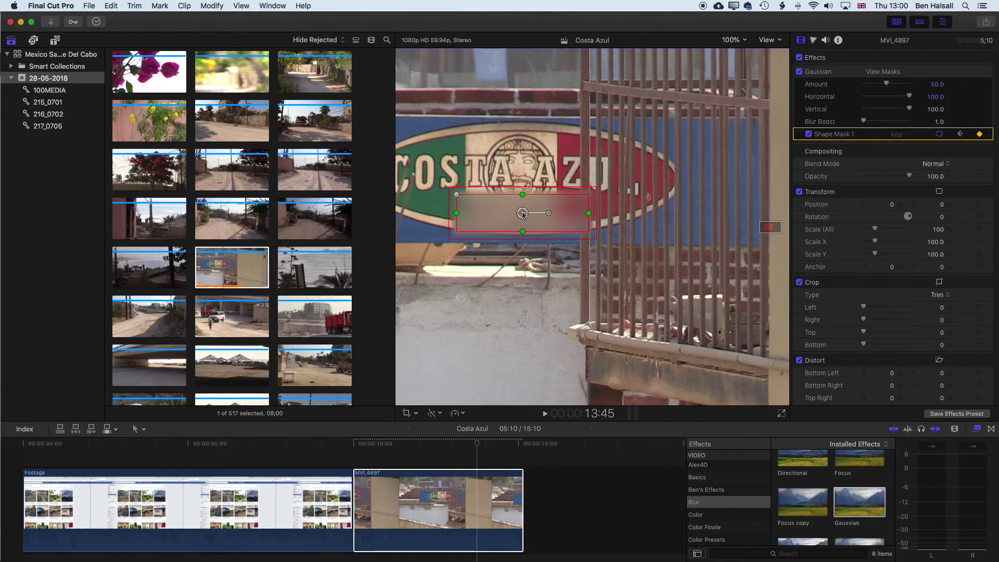
# Add mask keyframes at about 13:42 and 14:36, moving the mask over the sign text.
pyautogui.moveTo(476, 445)
pyautogui.mouseDown()
pyautogui.moveTo(446, 446)
pyautogui.moveTo(461, 446)
pyautogui.mouseUp()
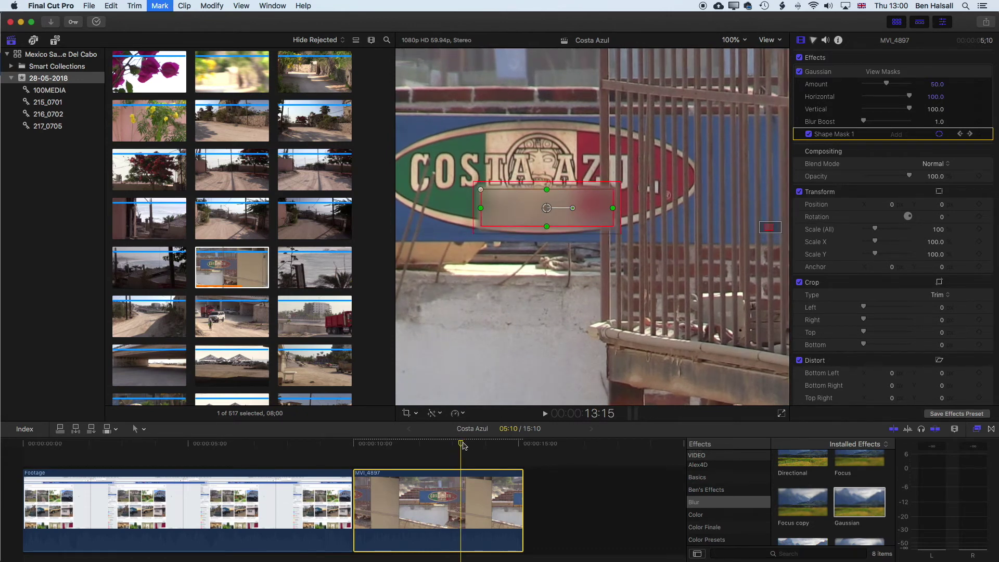
pyautogui.press('Right')
pyautogui.press('Right')
pyautogui.press('Right')
pyautogui.press('Right')
pyautogui.press('Right')
pyautogui.press('Right')
pyautogui.press('Right')
pyautogui.press('Right')
pyautogui.press('Right')
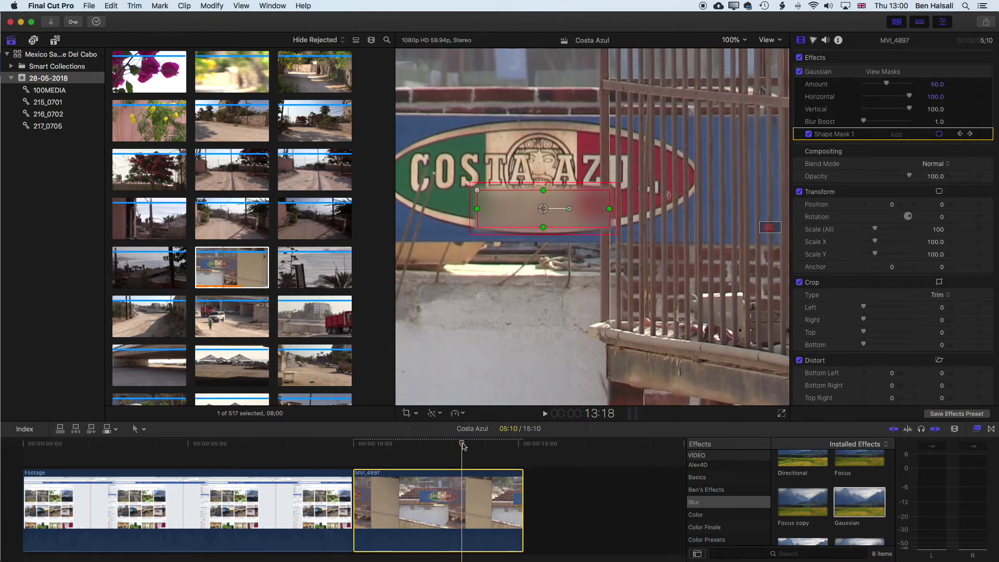
pyautogui.press('Right')
pyautogui.press('Right')
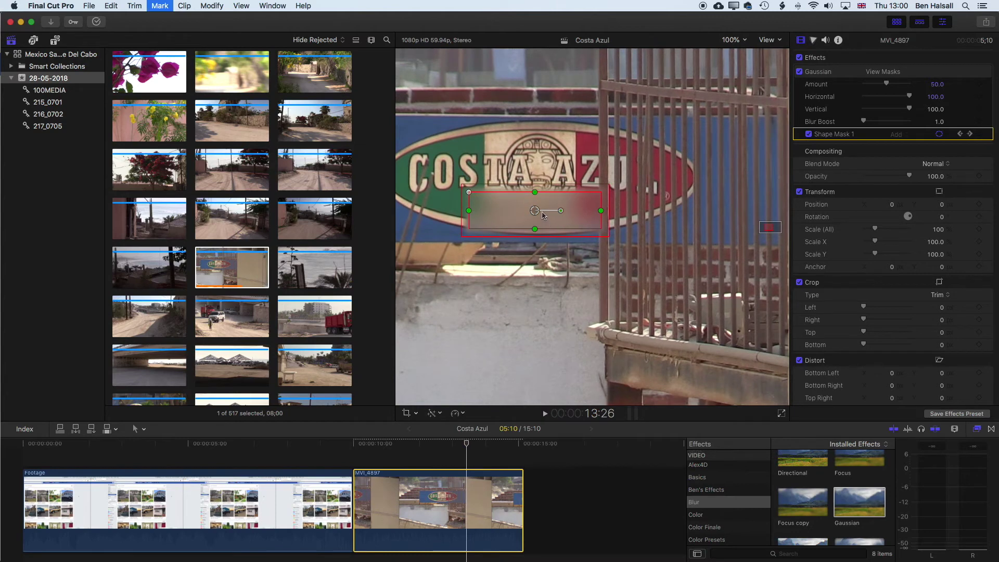
pyautogui.press('Left')
pyautogui.press('Left')
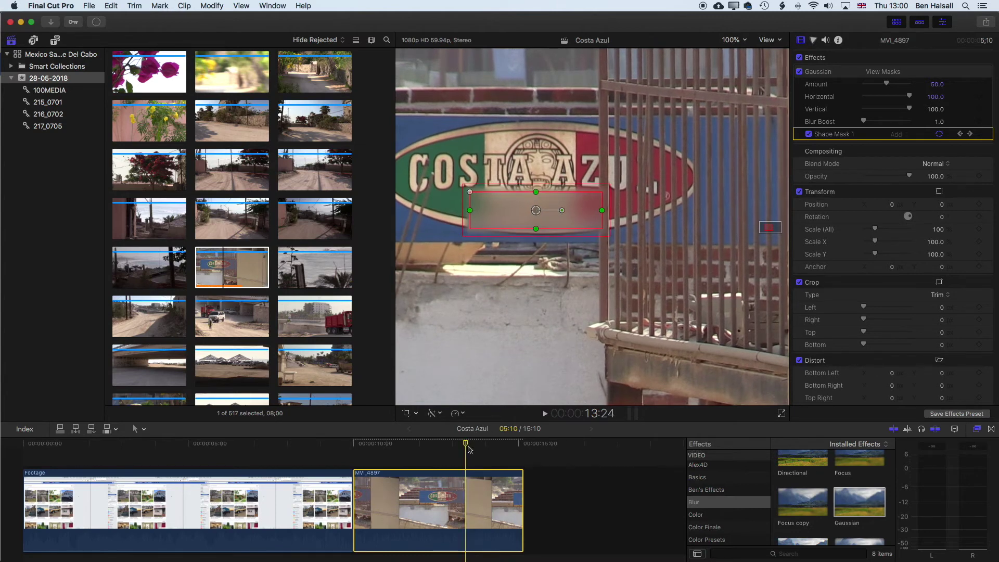
pyautogui.moveTo(468, 450); pyautogui.dragTo(488, 449)
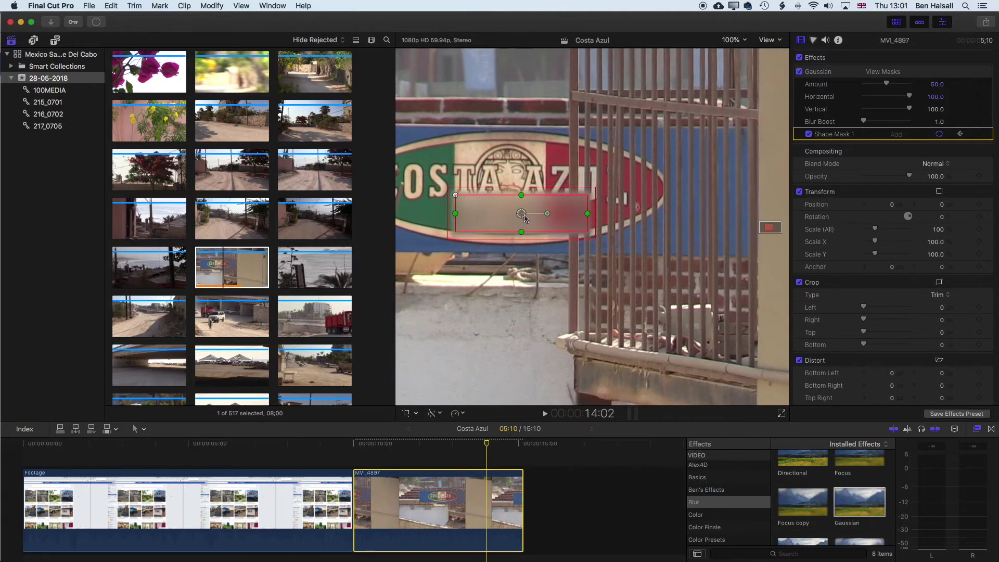
pyautogui.moveTo(525, 218); pyautogui.dragTo(516, 222)
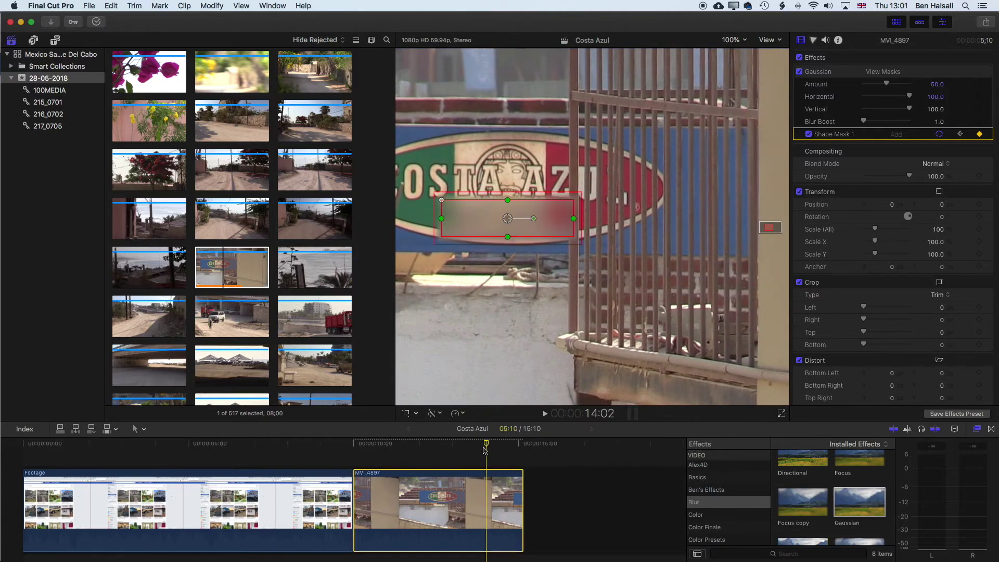
pyautogui.moveTo(488, 445); pyautogui.dragTo(510, 449)
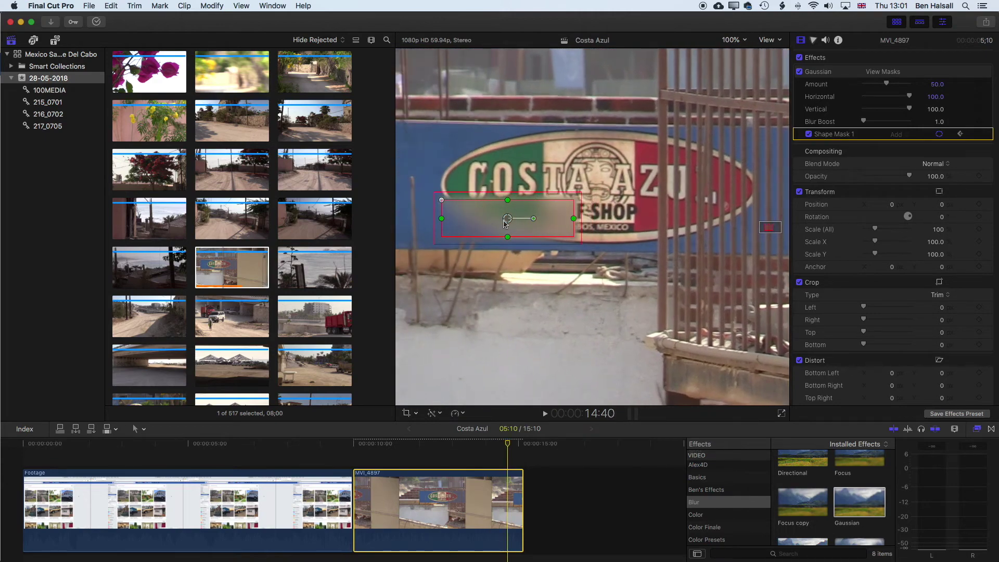
pyautogui.moveTo(503, 224); pyautogui.dragTo(536, 222)
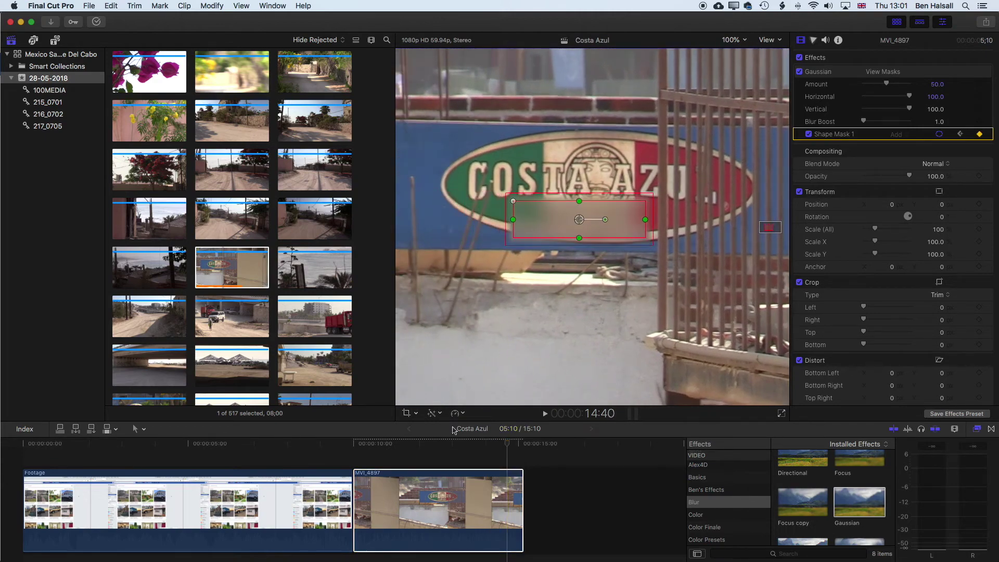
# Return to around 11:17 and set the viewer zoom to Fit.
pyautogui.moveTo(507, 446); pyautogui.dragTo(458, 448)
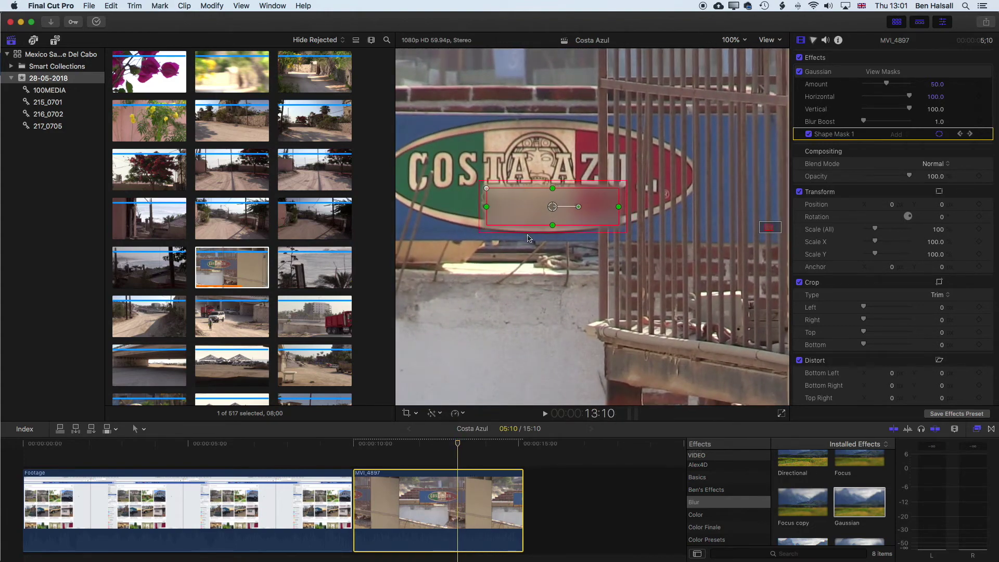
pyautogui.press('Left')
pyautogui.press('Left')
pyautogui.press('Left')
pyautogui.press('Left')
pyautogui.press('Left')
pyautogui.press('Left')
pyautogui.press('Left')
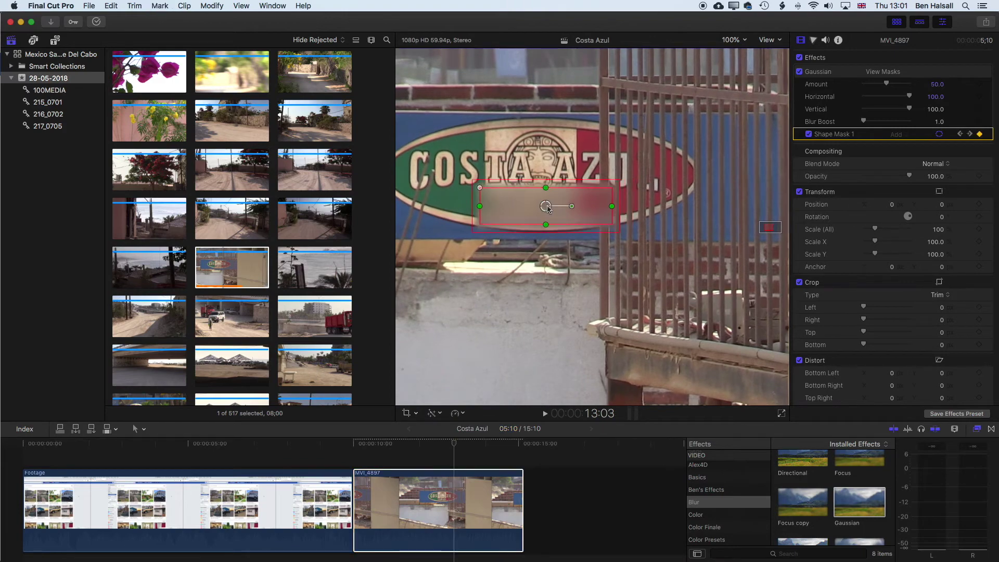
pyautogui.moveTo(452, 437); pyautogui.dragTo(395, 439)
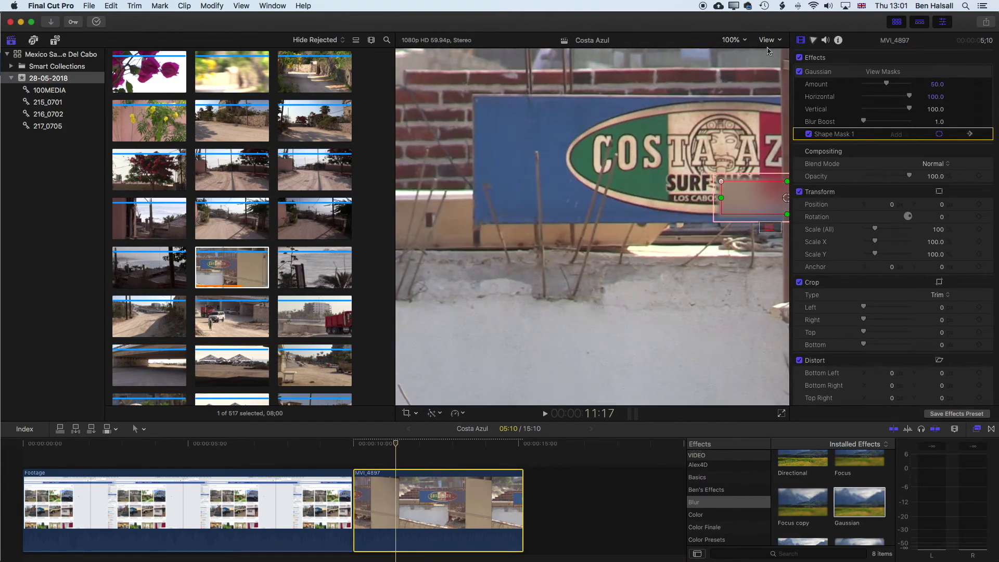
pyautogui.click(732, 40)
pyautogui.click(720, 91)
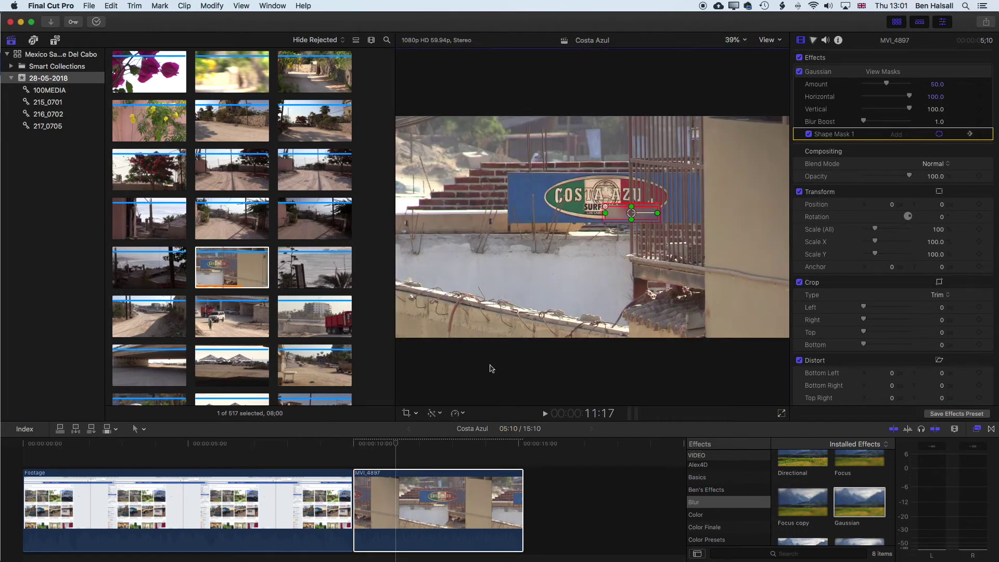
pyautogui.moveTo(396, 446); pyautogui.dragTo(435, 453)
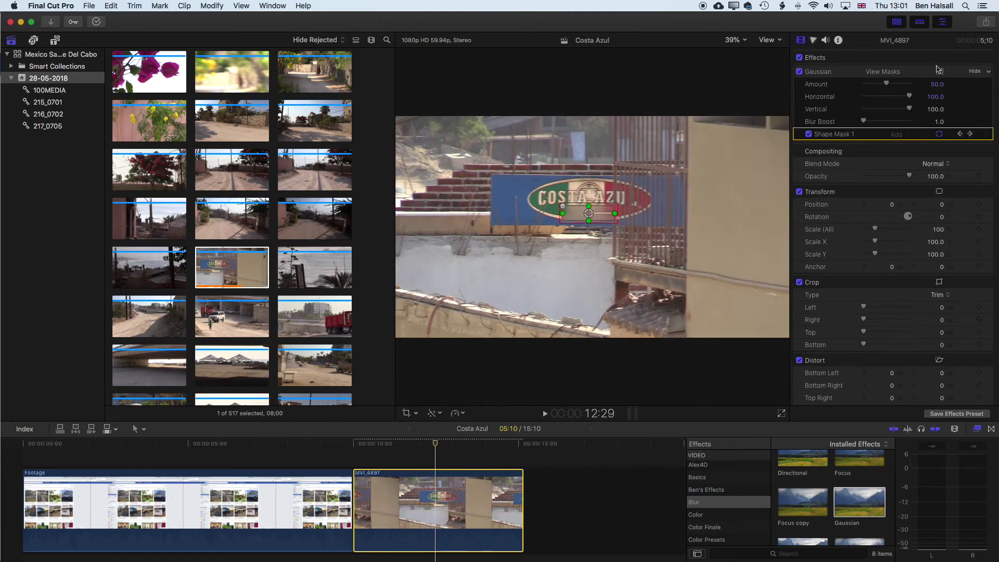
# Select the Gaussian effect and play MVI_4897 with an enlarged timeline to review the blur.
pyautogui.click(830, 73)
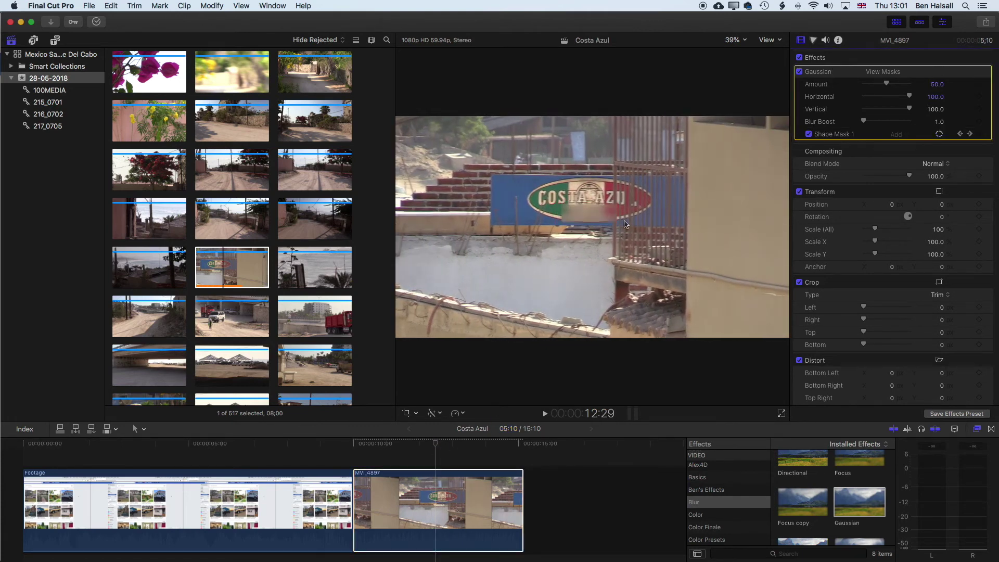
pyautogui.click(435, 446)
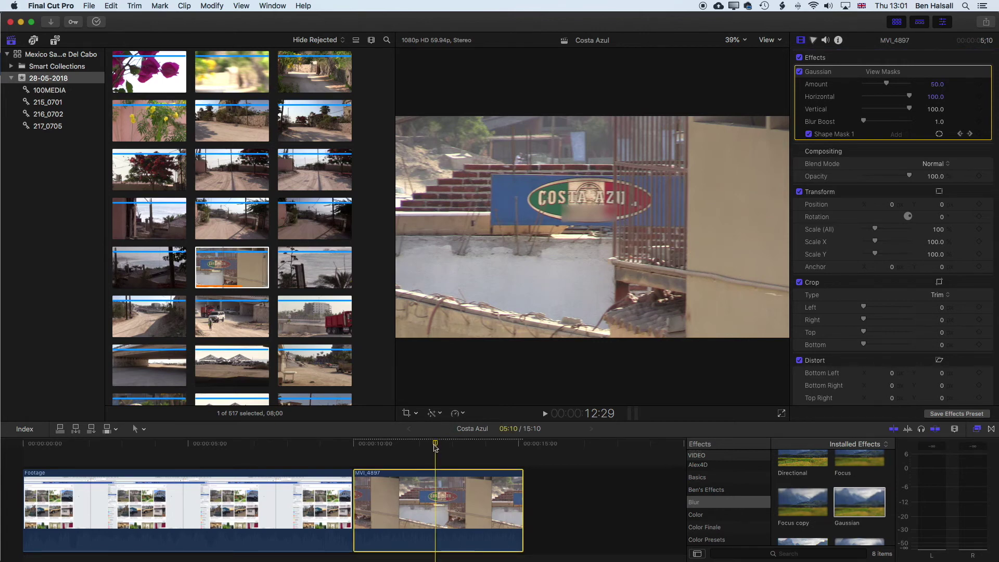
pyautogui.press('space')
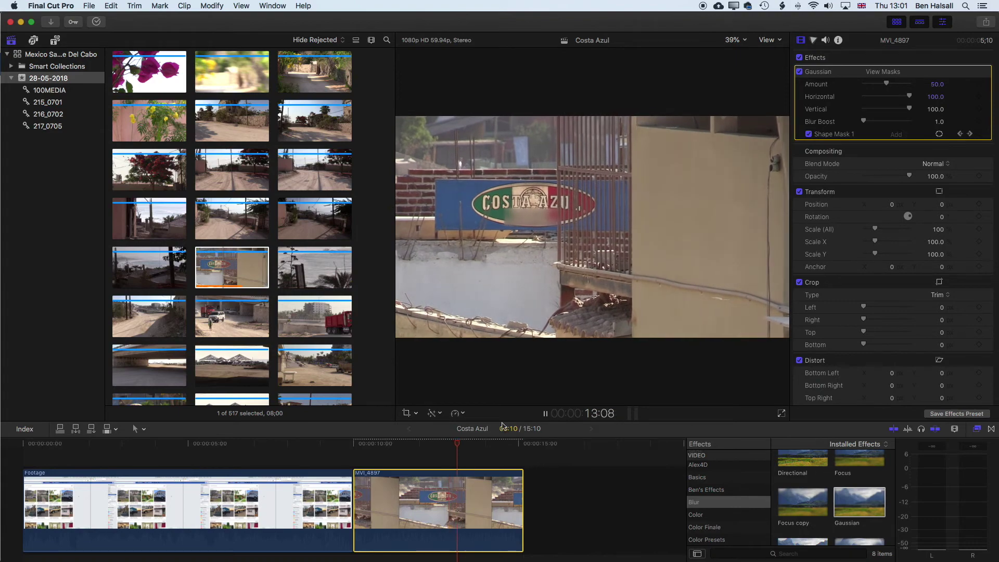
pyautogui.press('super+0')
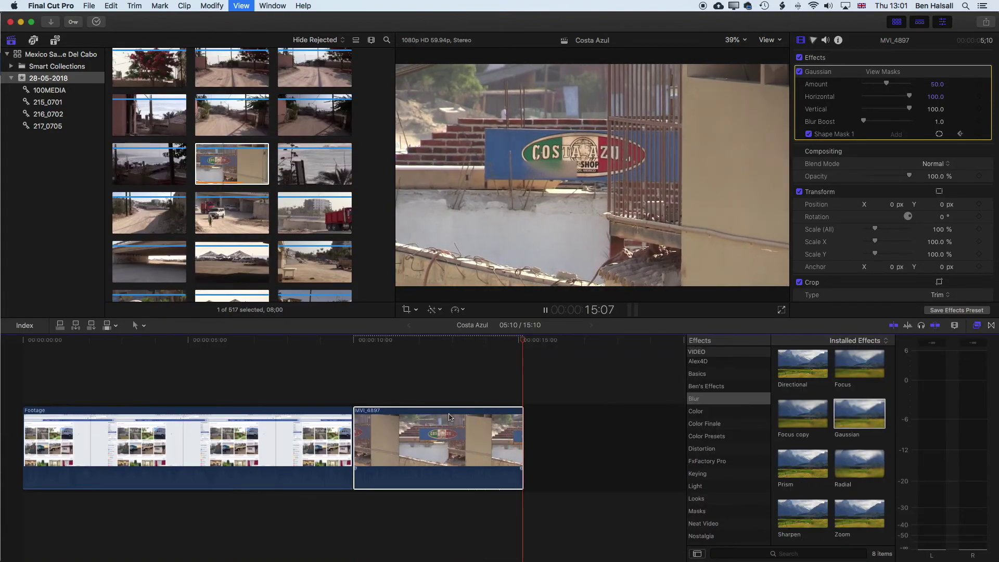
pyautogui.press('space')
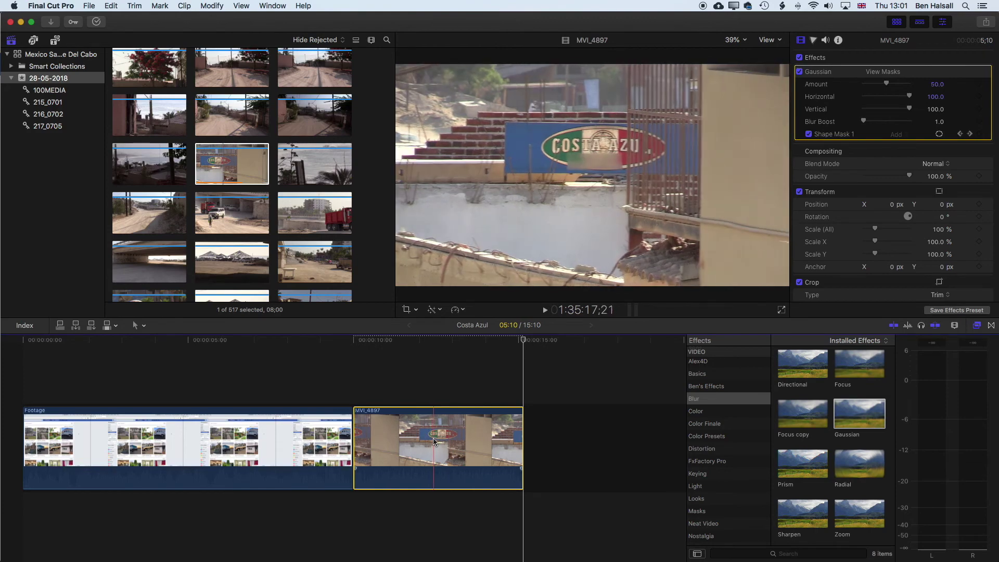
pyautogui.rightClick(434, 442)
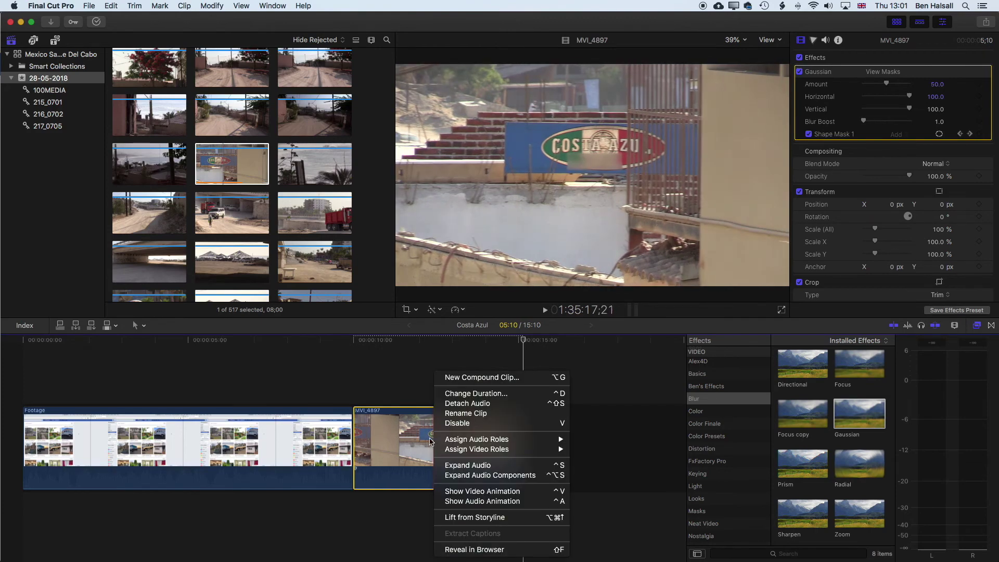
# Show MVI_4897's video animation and park the playhead at 12:33 among the Gaussian keyframes.
pyautogui.click(463, 491)
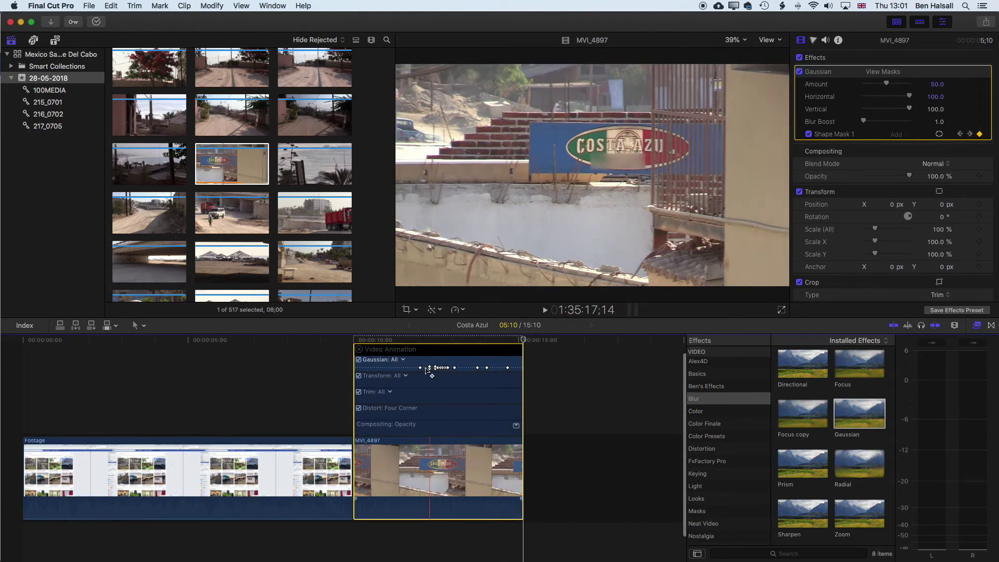
pyautogui.click(437, 341)
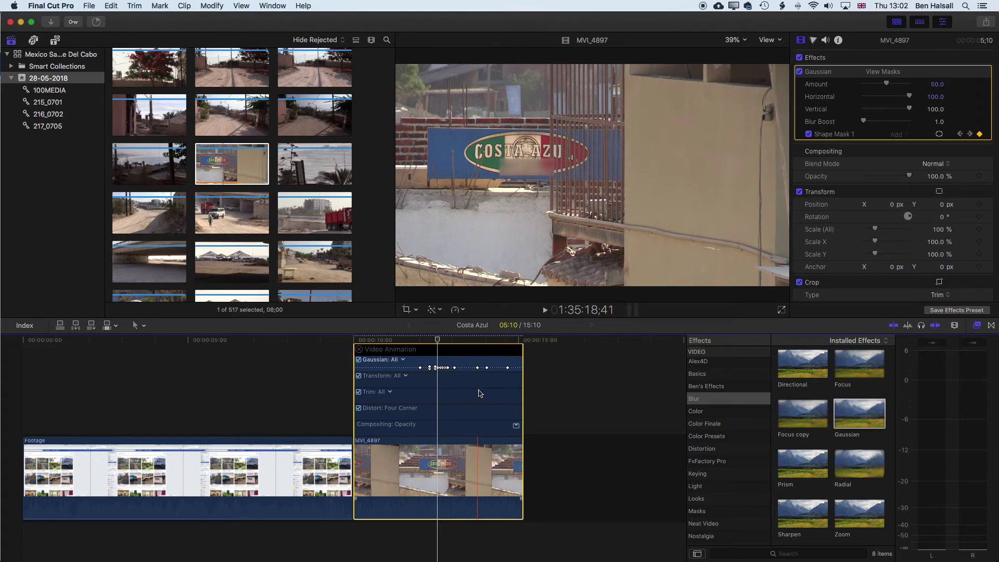
# Zoom the timeline in and delete three Gaussian keyframes, including those at 12:42 and 12:48.
pyautogui.press('super+equal')
pyautogui.press('super+equal')
pyautogui.press('super+equal')
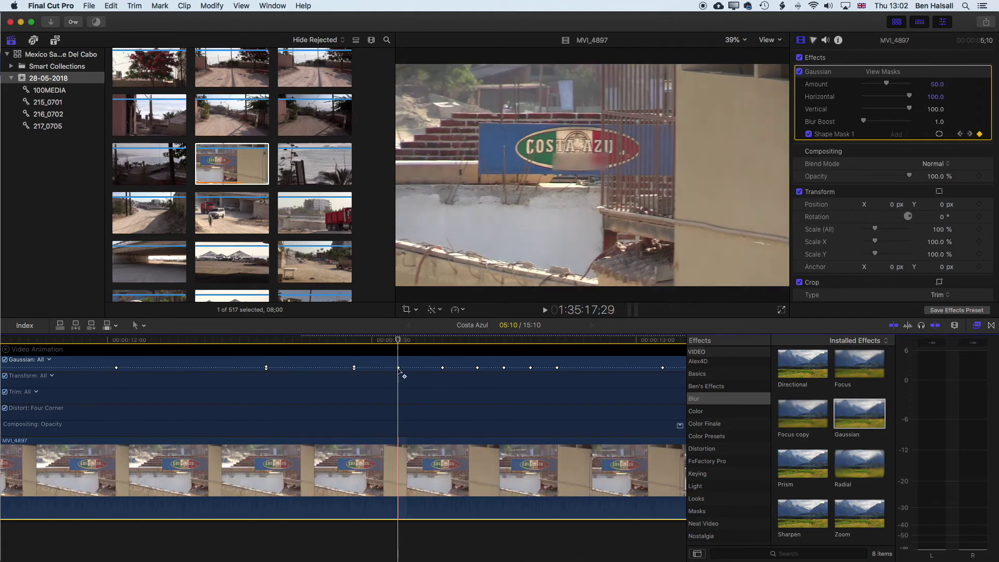
pyautogui.click(399, 341)
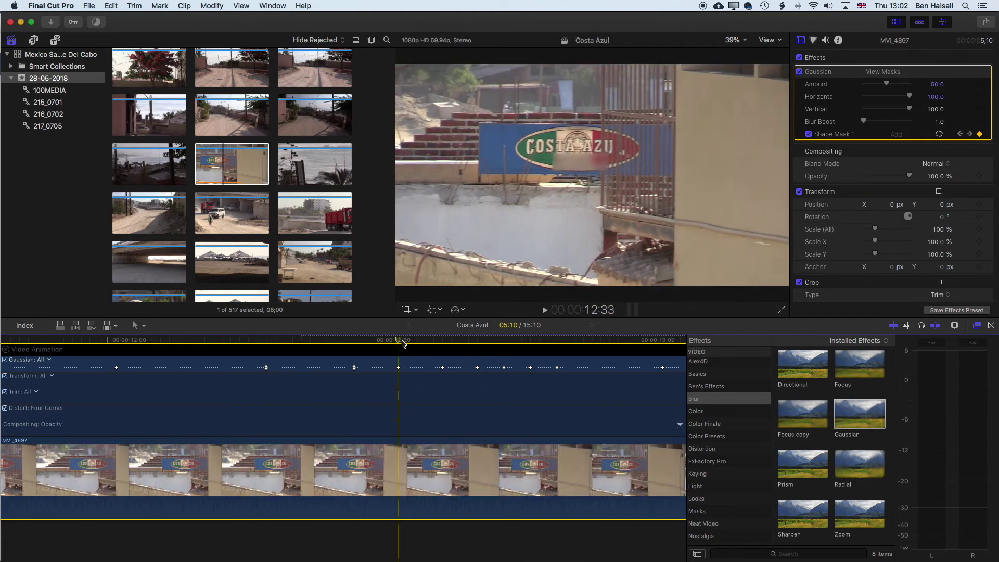
pyautogui.rightClick(399, 367)
pyautogui.click(437, 373)
pyautogui.click(477, 346)
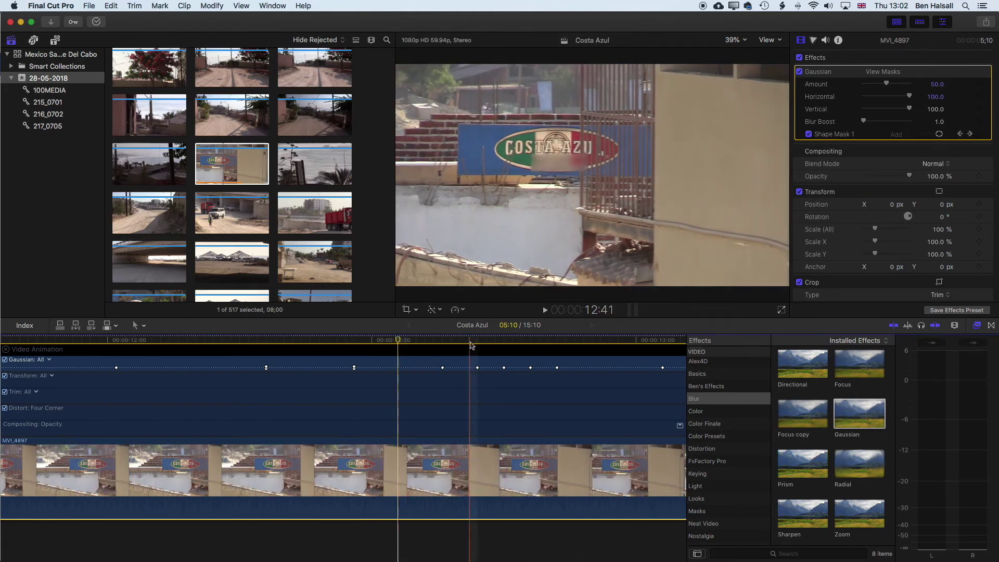
pyautogui.rightClick(481, 369)
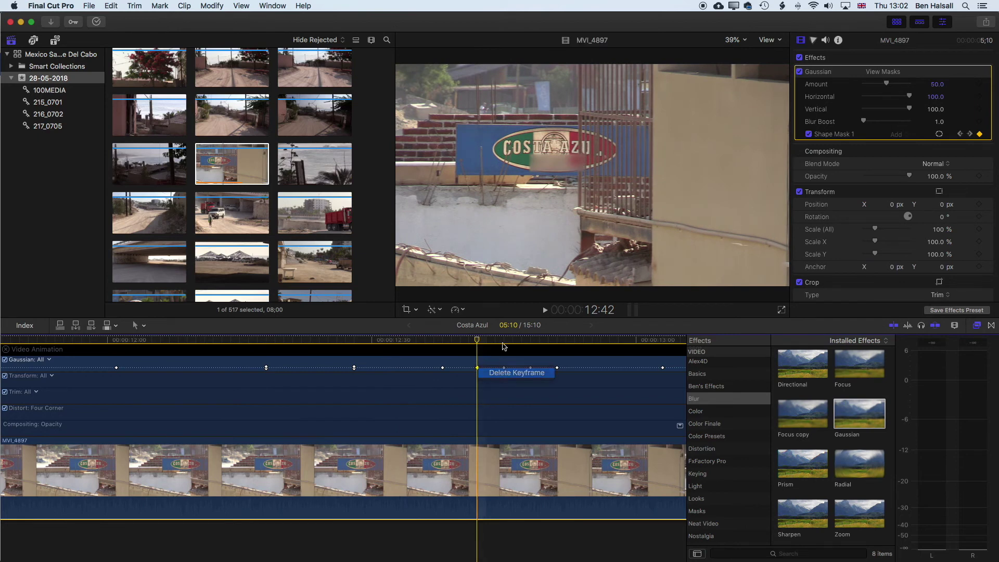
pyautogui.click(491, 373)
pyautogui.click(530, 342)
pyautogui.rightClick(530, 368)
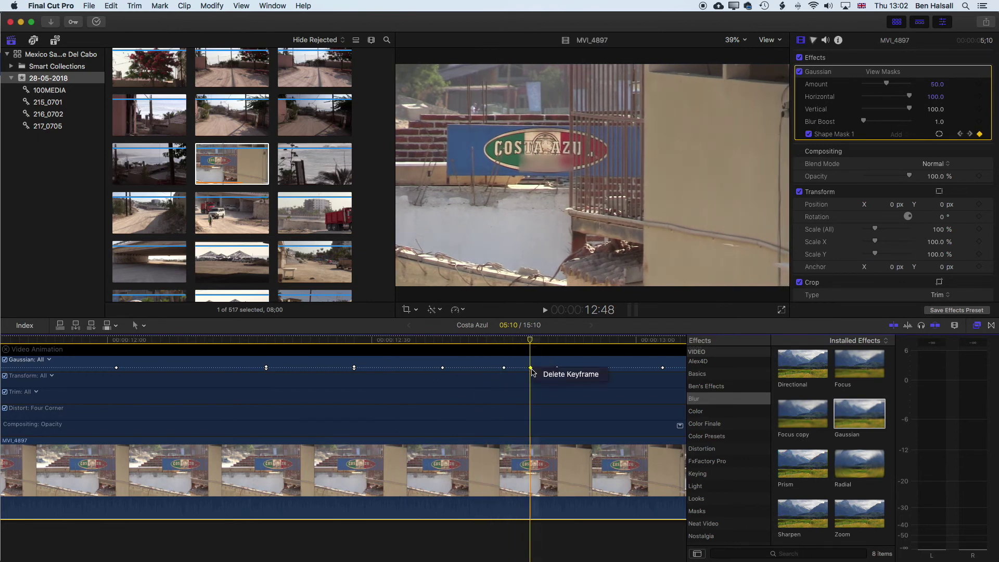
pyautogui.click(570, 374)
# Delete an earlier Gaussian keyframe and set a new mask keyframe over the sign text at 12:19.
pyautogui.moveTo(531, 341); pyautogui.dragTo(266, 343)
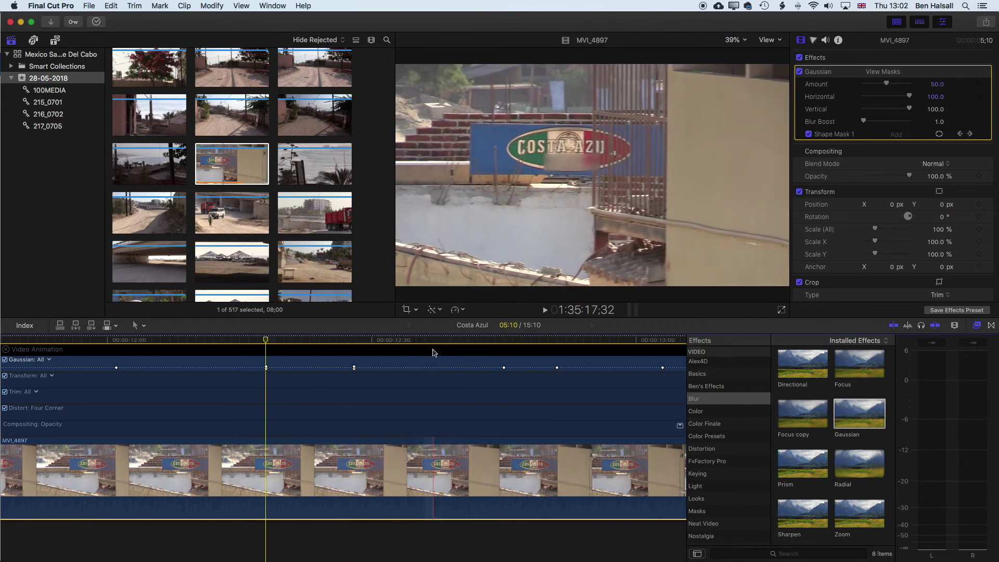
pyautogui.moveTo(265, 341)
pyautogui.mouseDown()
pyautogui.moveTo(123, 339)
pyautogui.moveTo(253, 340)
pyautogui.mouseUp()
pyautogui.rightClick(268, 368)
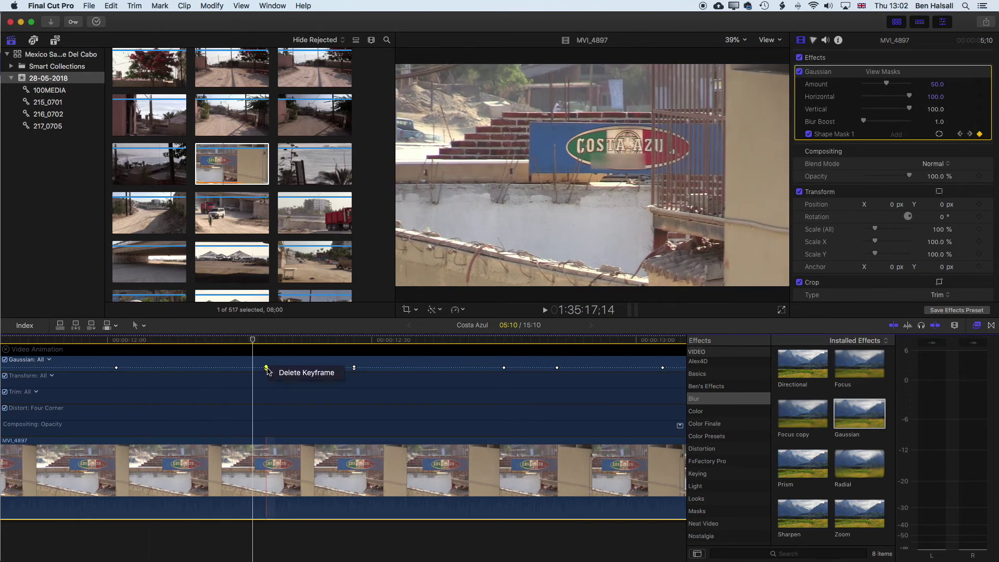
pyautogui.click(276, 372)
pyautogui.click(282, 340)
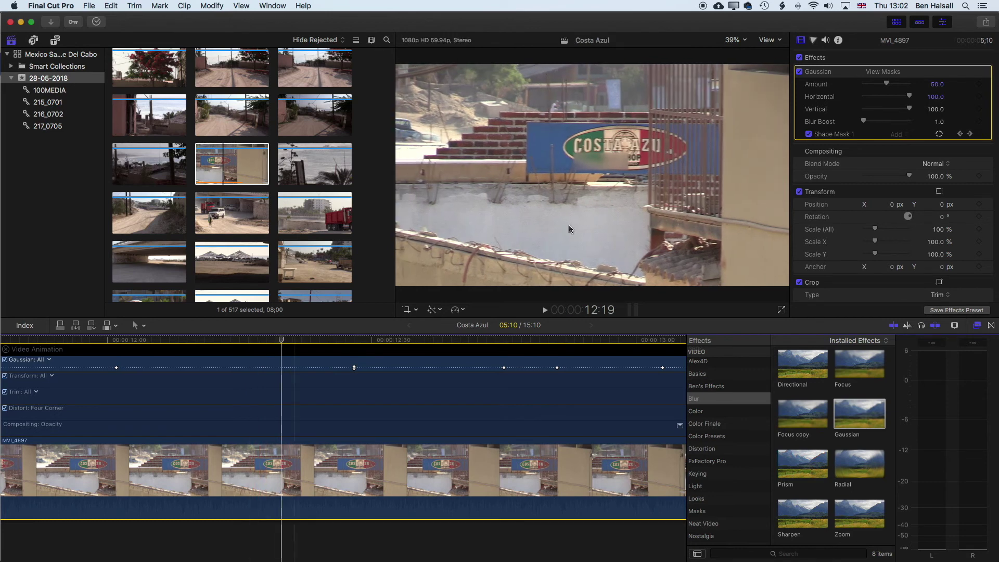
pyautogui.click(627, 146)
pyautogui.moveTo(602, 166); pyautogui.dragTo(598, 161)
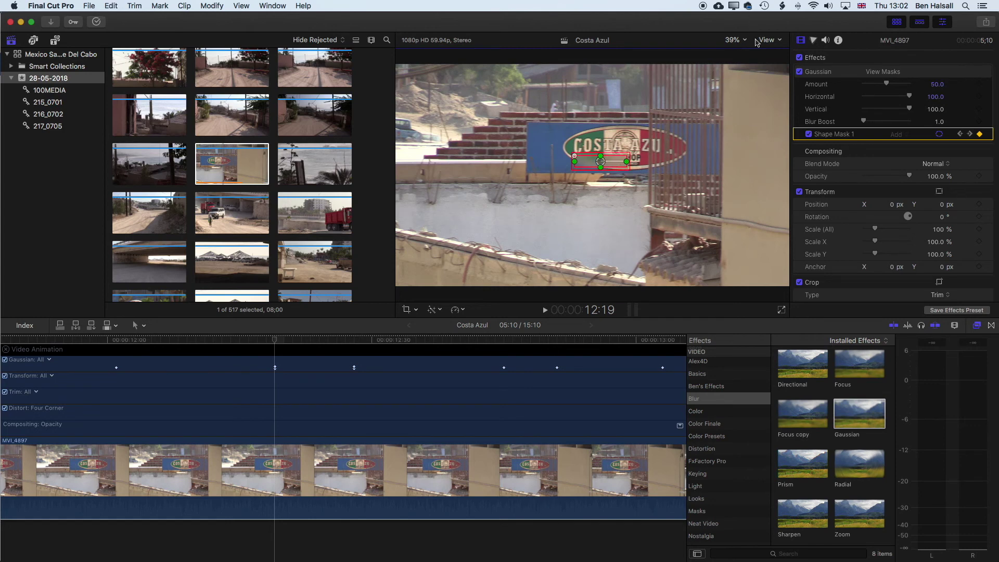
# View the frame at 100% and move the mask right over the sign lettering.
pyautogui.click(734, 40)
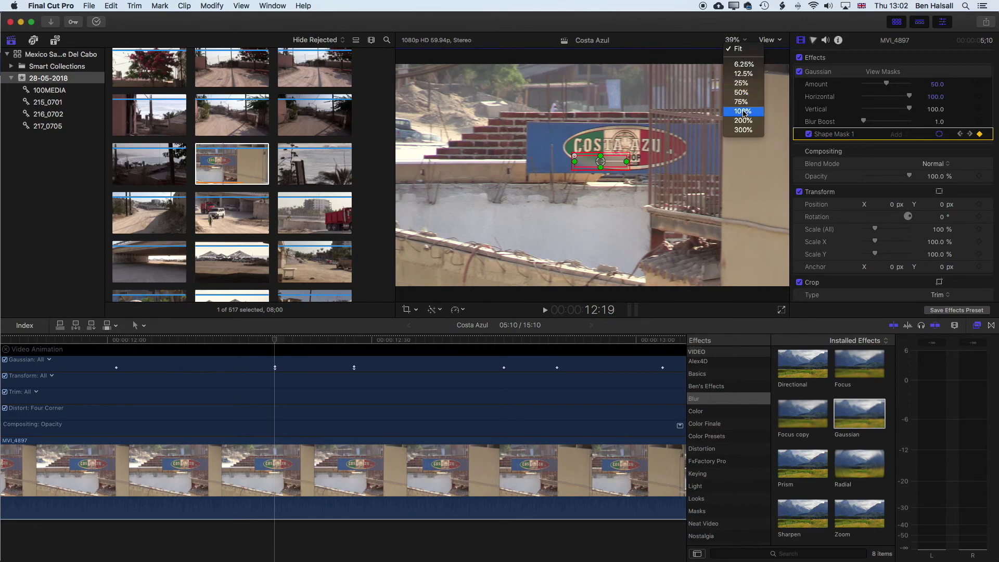
pyautogui.click(729, 124)
pyautogui.moveTo(616, 143); pyautogui.dragTo(668, 141)
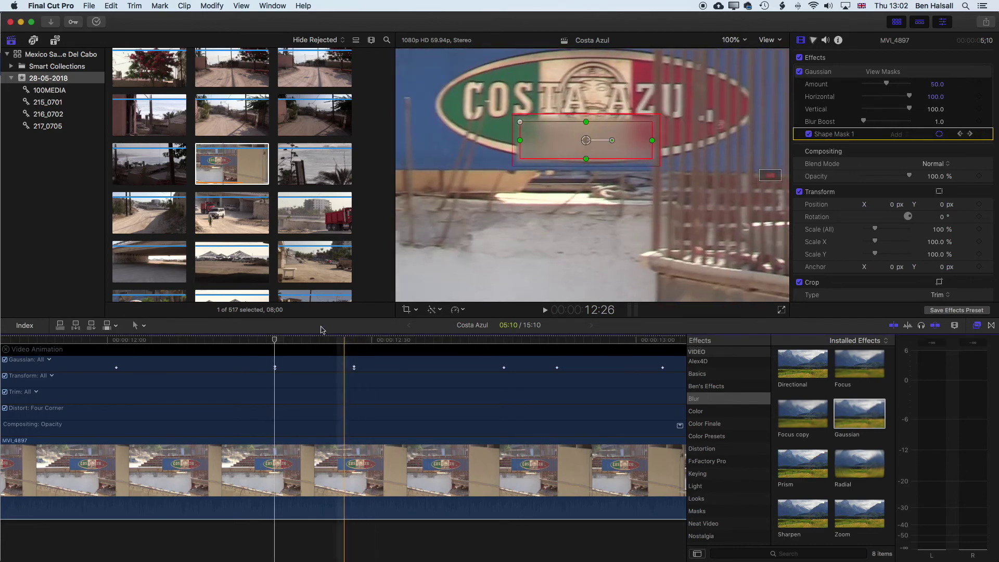
# Play back to check the blur, then zoom the timeline out and go to the 14:02 keyframe.
pyautogui.press('space')
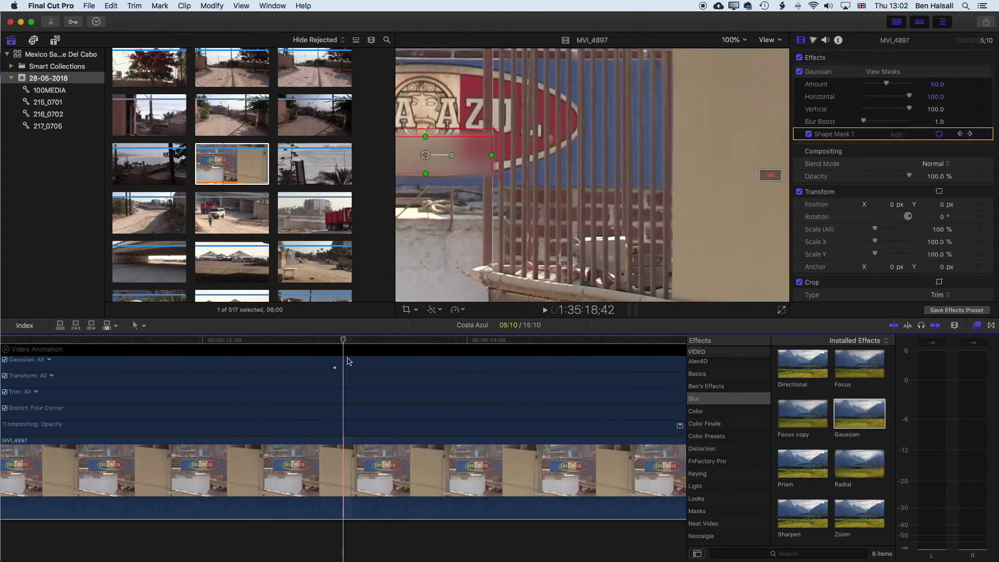
pyautogui.hscroll(-5, 343, 366)
pyautogui.hscroll(-3, 343, 366)
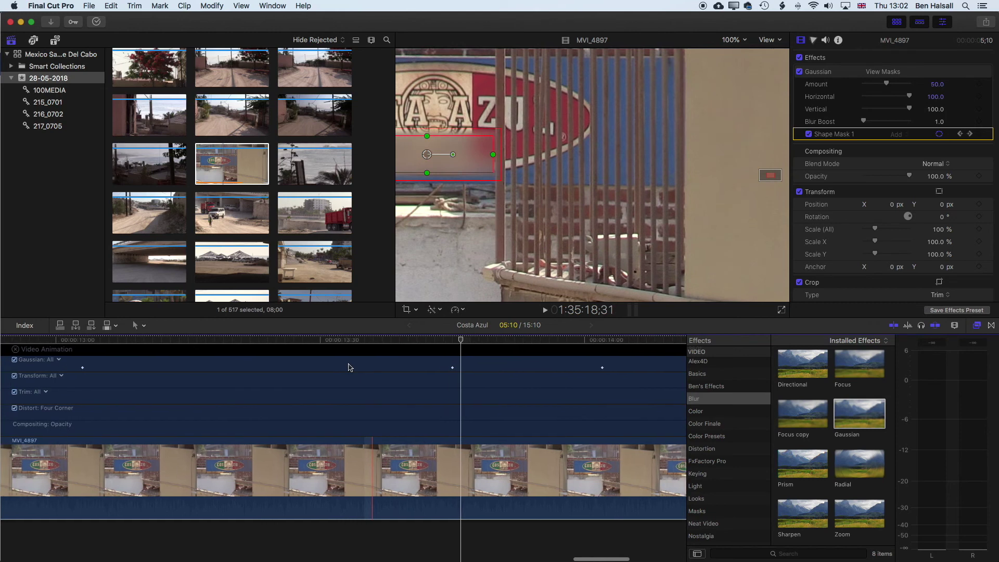
pyautogui.press('super+minus')
pyautogui.press('super+minus')
pyautogui.click(371, 369)
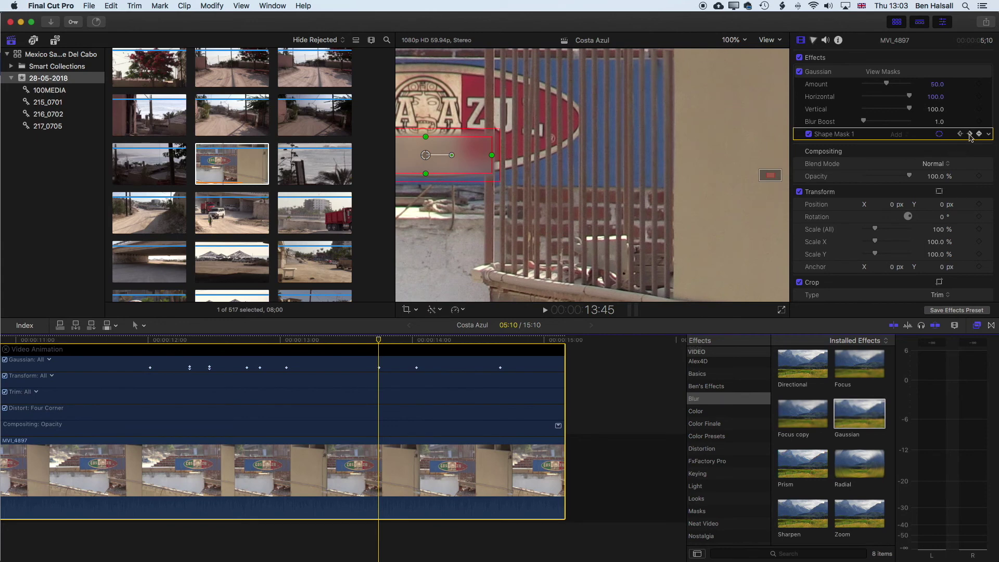
pyautogui.click(970, 135)
# Step through the mask keyframes and nudge the mask right over the sign text at 14:02.
pyautogui.click(962, 134)
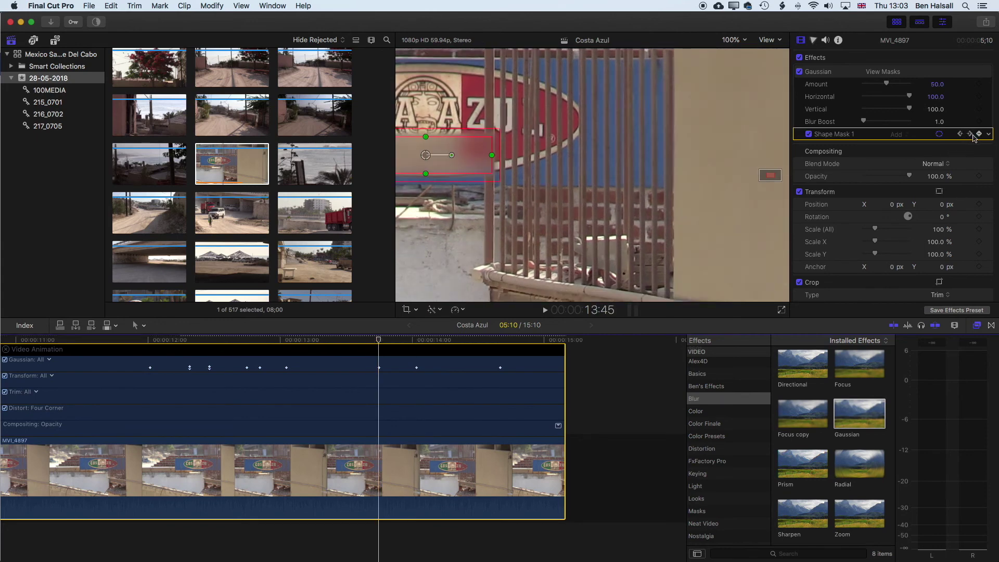
pyautogui.click(969, 134)
pyautogui.click(960, 135)
pyautogui.moveTo(769, 175); pyautogui.dragTo(765, 177)
pyautogui.click(960, 134)
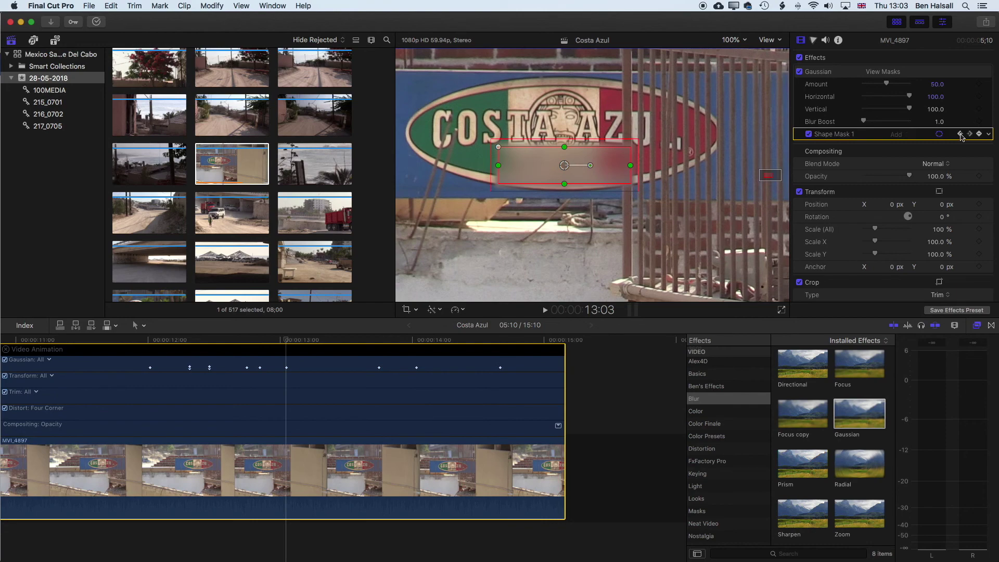
pyautogui.click(960, 135)
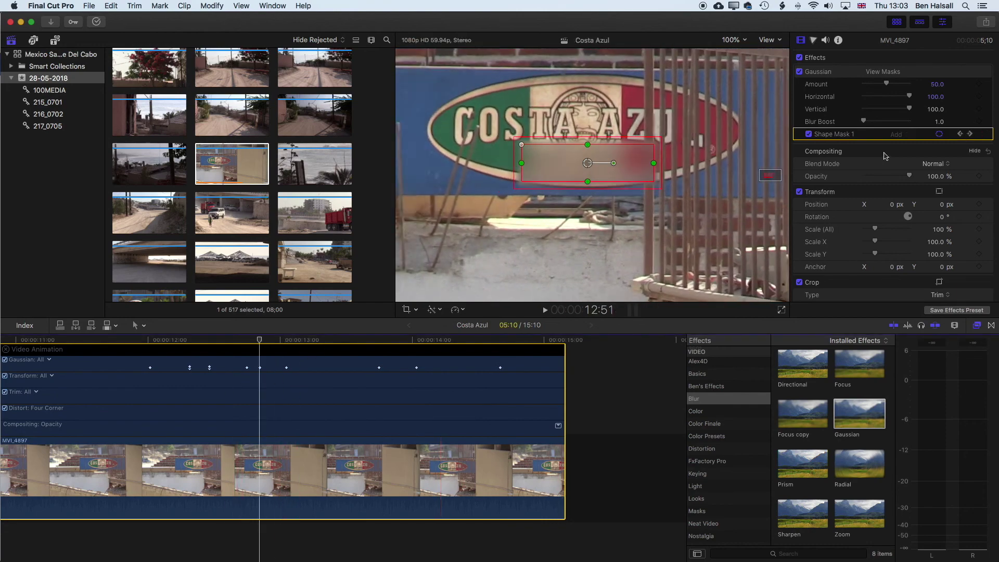
pyautogui.click(961, 134)
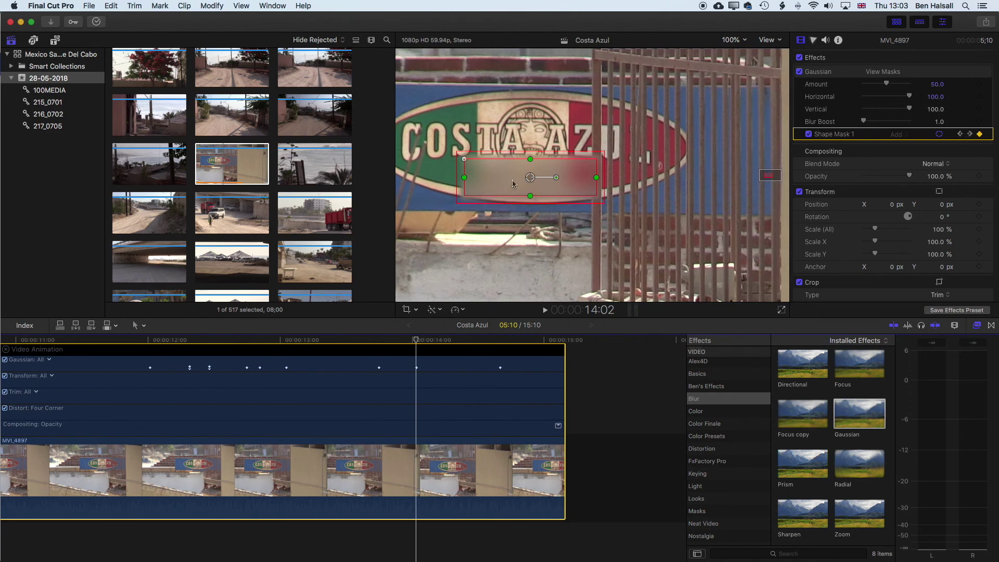
pyautogui.moveTo(529, 179); pyautogui.dragTo(531, 179)
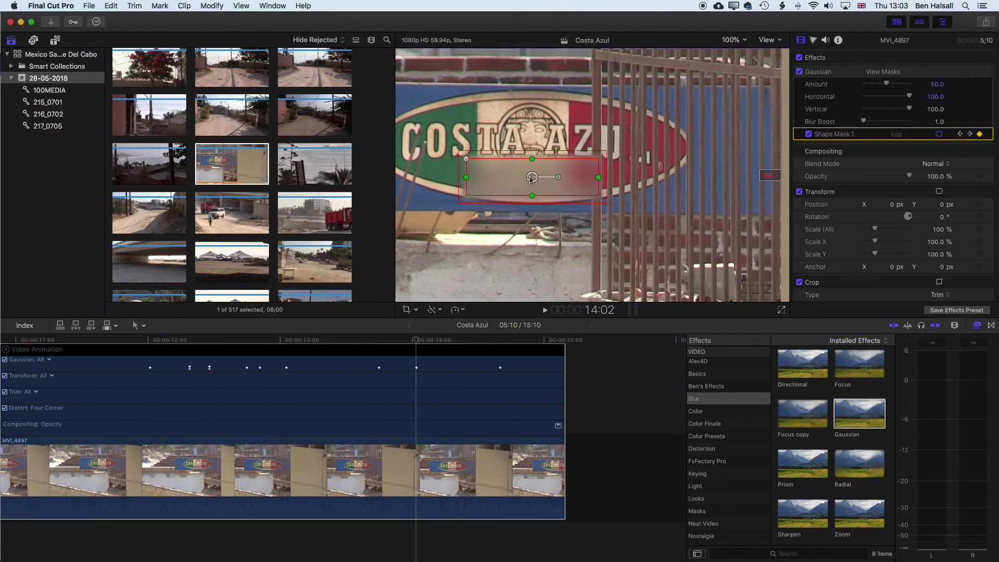
# Step back through keyframes to 12:51 and scrub from 12:19 to 12:45 checking the mask.
pyautogui.click(960, 134)
pyautogui.click(960, 134)
pyautogui.click(960, 134)
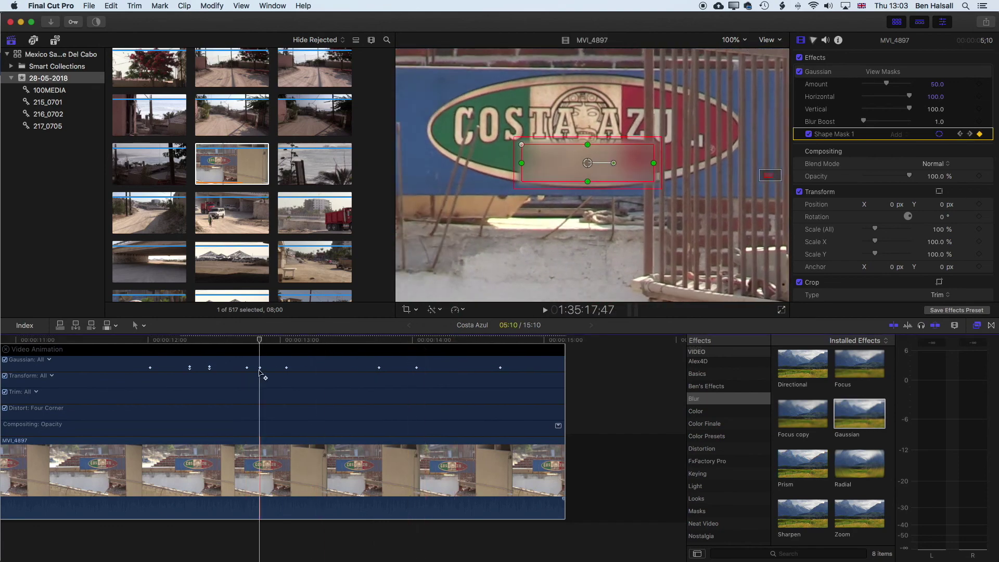
pyautogui.click(142, 347)
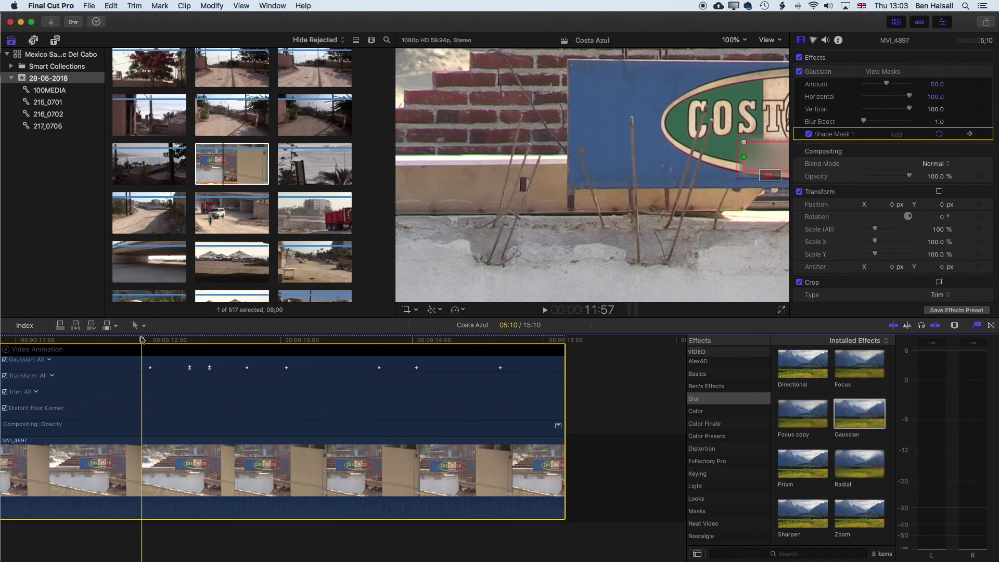
pyautogui.click(190, 343)
pyautogui.moveTo(190, 343); pyautogui.dragTo(284, 348)
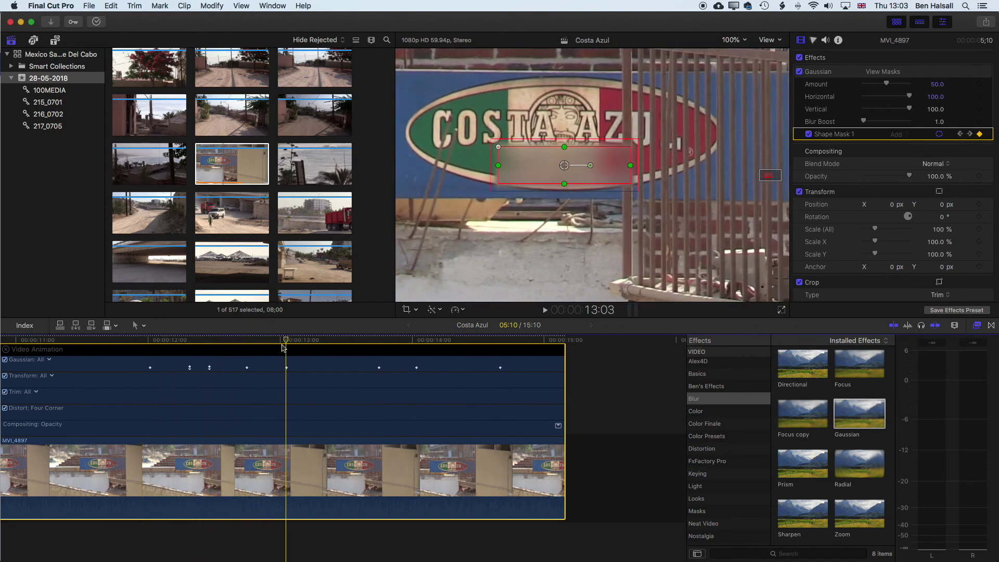
pyautogui.click(732, 40)
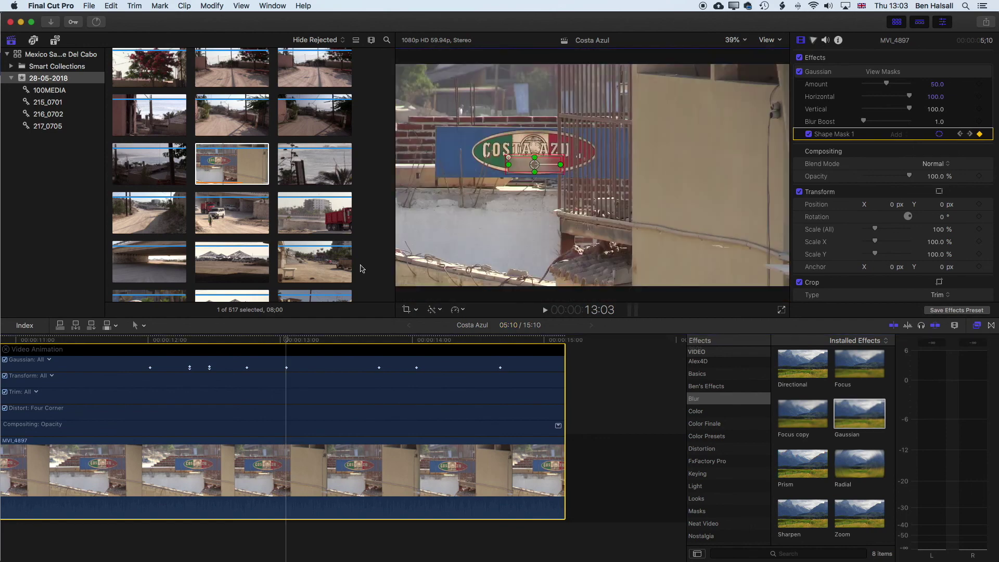
# Fit the whole project in the timeline and scrub from the Footage clip into MVI_4897.
pyautogui.click(208, 345)
pyautogui.hotkey('shift', 'z')
pyautogui.moveTo(217, 346); pyautogui.dragTo(255, 348)
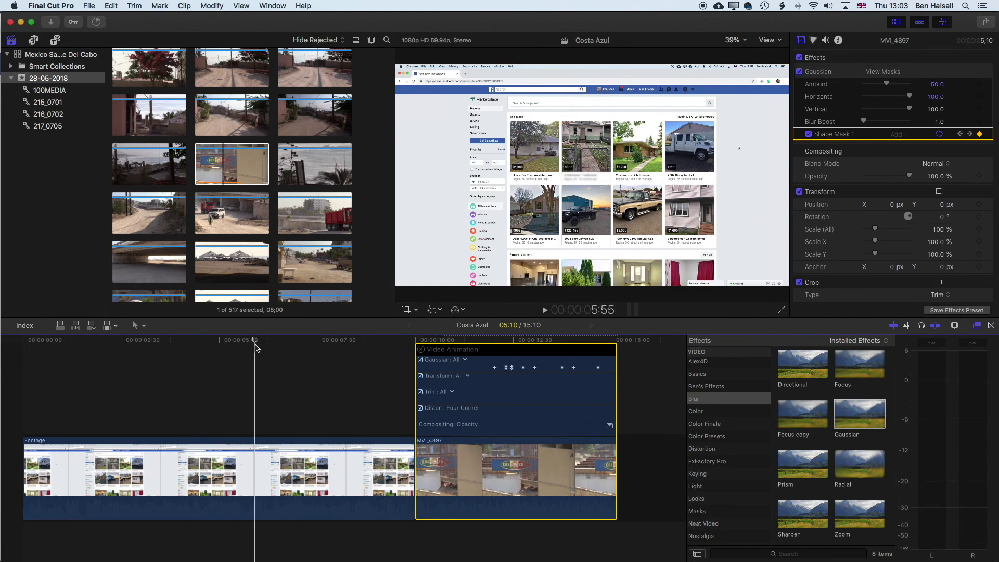
pyautogui.moveTo(256, 347); pyautogui.dragTo(505, 345)
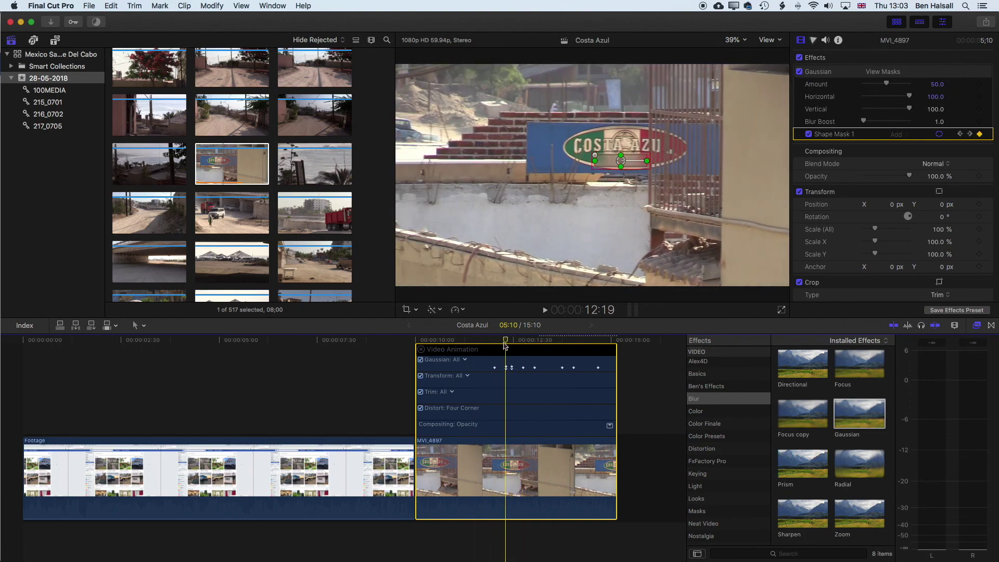
# Ripple-trim MVI_4897's start later and pull its end in, leaving a 2:21 clip.
pyautogui.moveTo(416, 460); pyautogui.dragTo(505, 459)
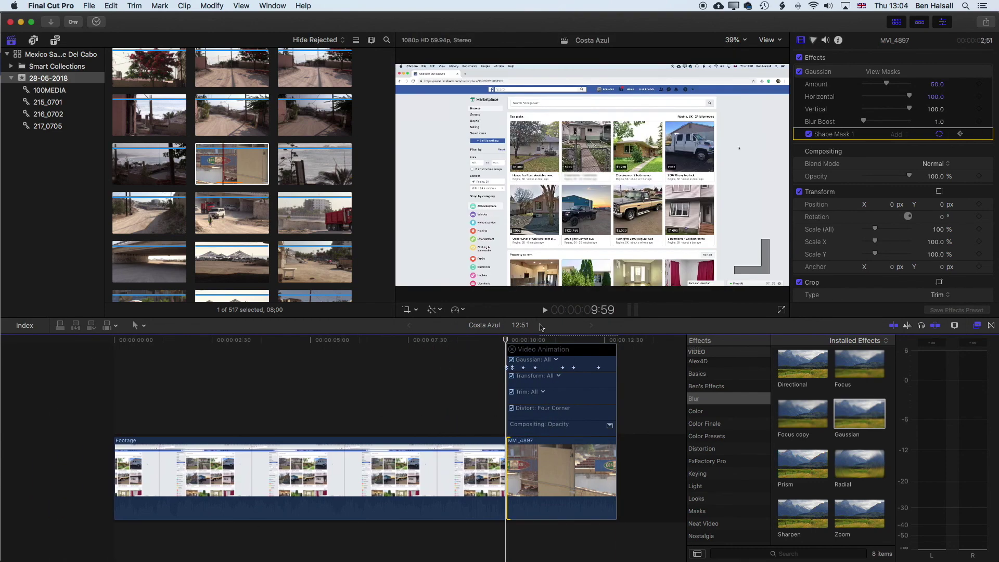
pyautogui.moveTo(544, 342); pyautogui.dragTo(601, 342)
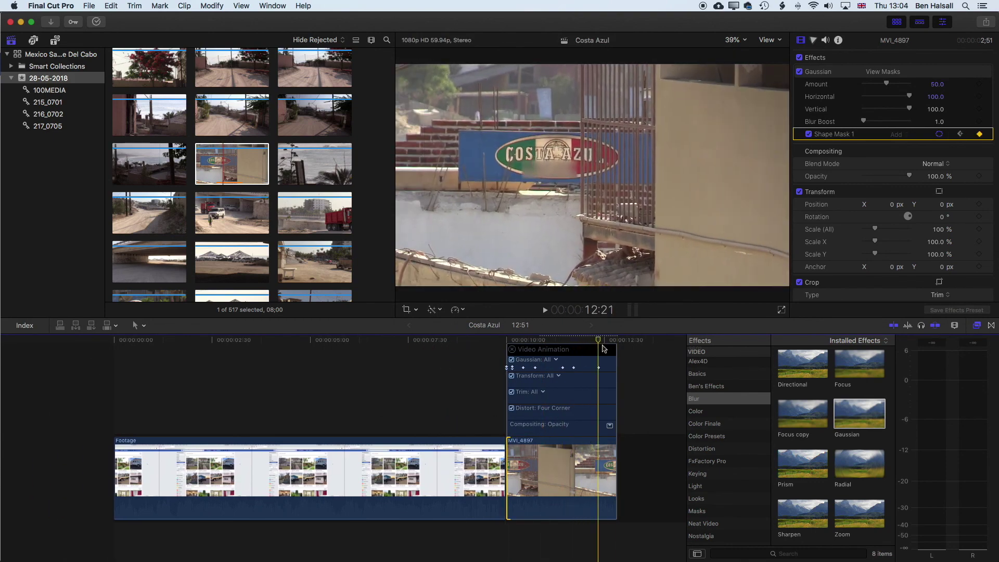
pyautogui.moveTo(616, 450); pyautogui.dragTo(597, 449)
pyautogui.click(579, 340)
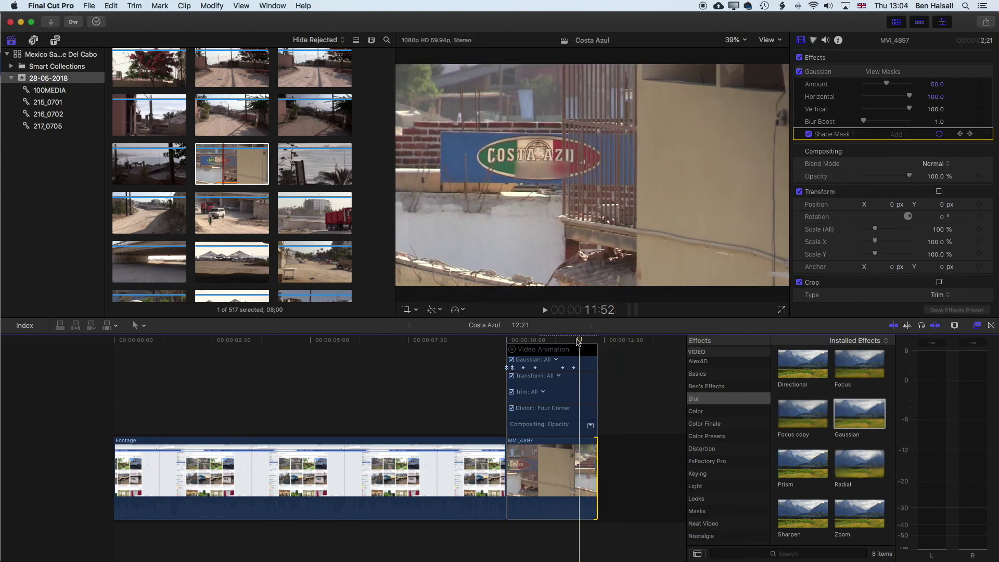
pyautogui.moveTo(578, 341); pyautogui.dragTo(511, 341)
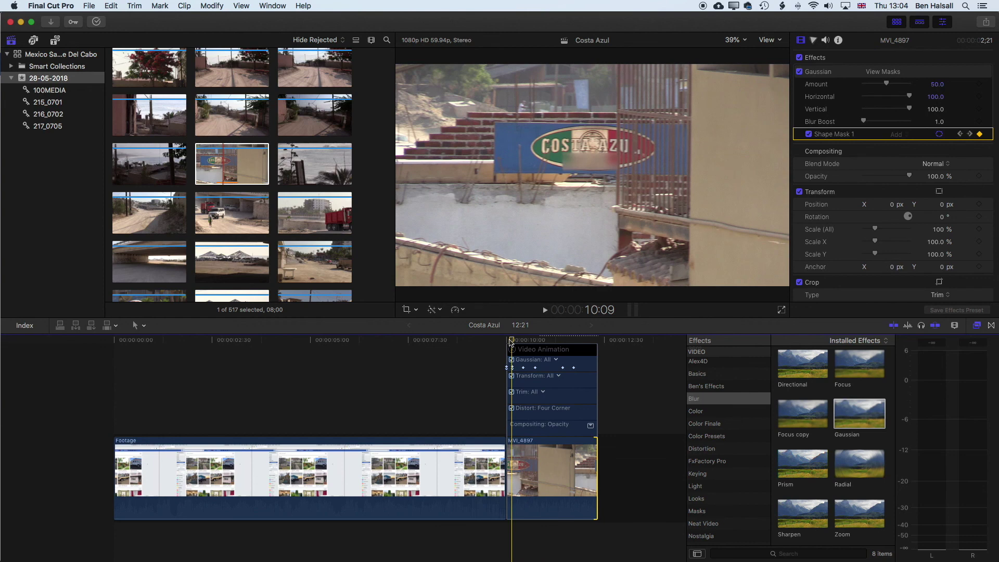